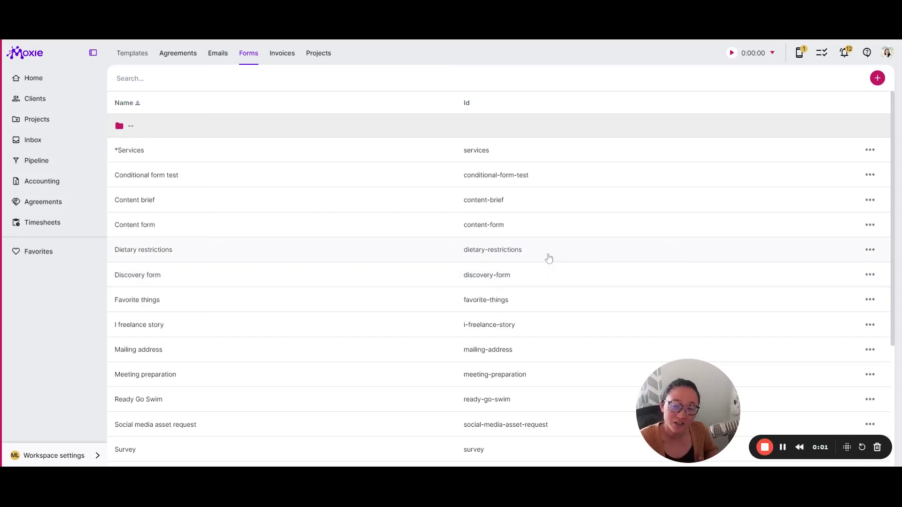
Go from the Home dashboard to the form builder's list of forms
{"action": "left_click", "coordinate": [46, 81]}
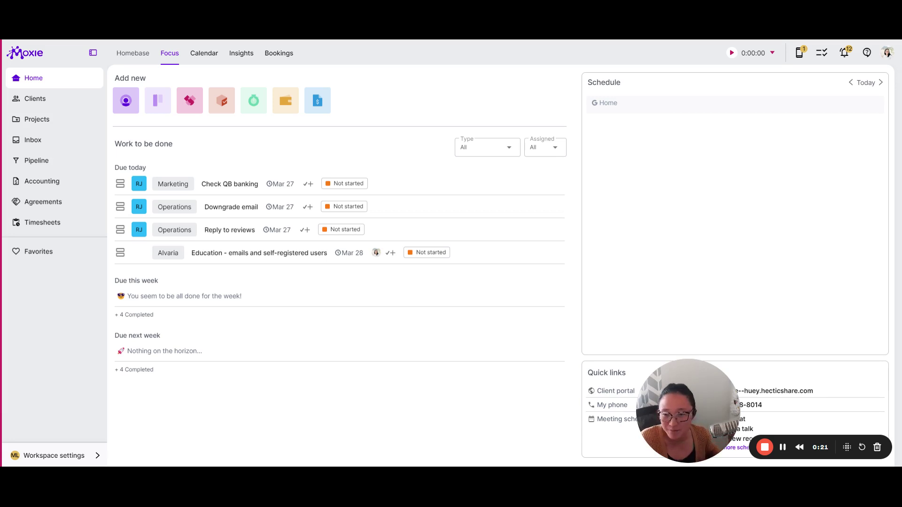
{"action": "left_click", "coordinate": [71, 458]}
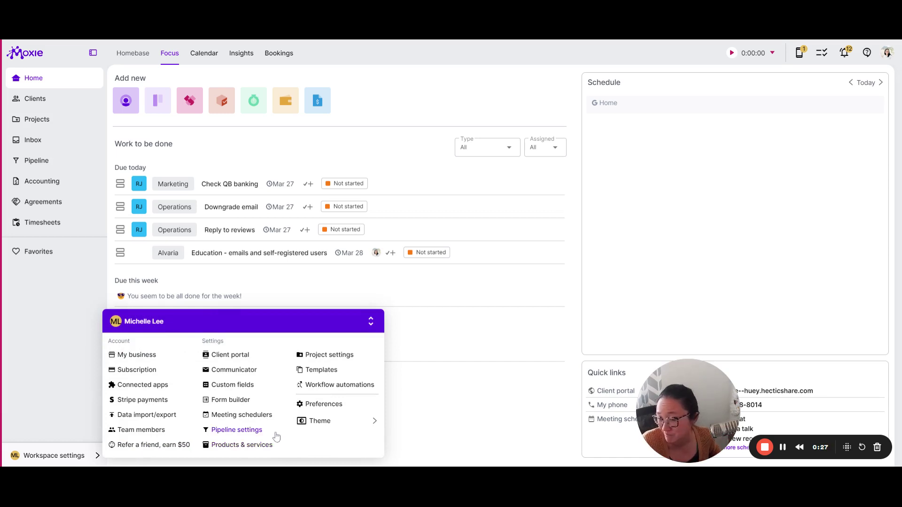
{"action": "left_click", "coordinate": [245, 403]}
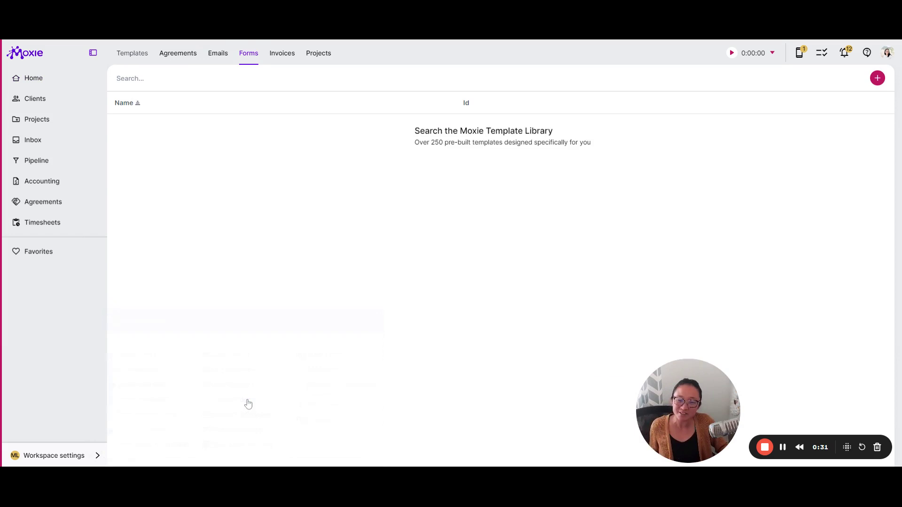
{"action": "left_click", "coordinate": [59, 458]}
{"action": "left_click", "coordinate": [45, 361]}
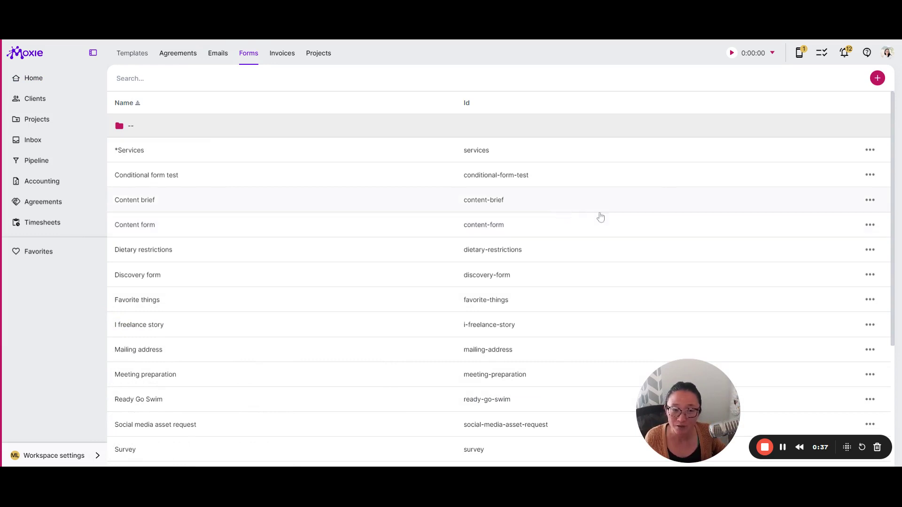
Browse the Creative professionals, Virtual assistants and Web dev form templates without adding one
{"action": "left_click", "coordinate": [877, 78]}
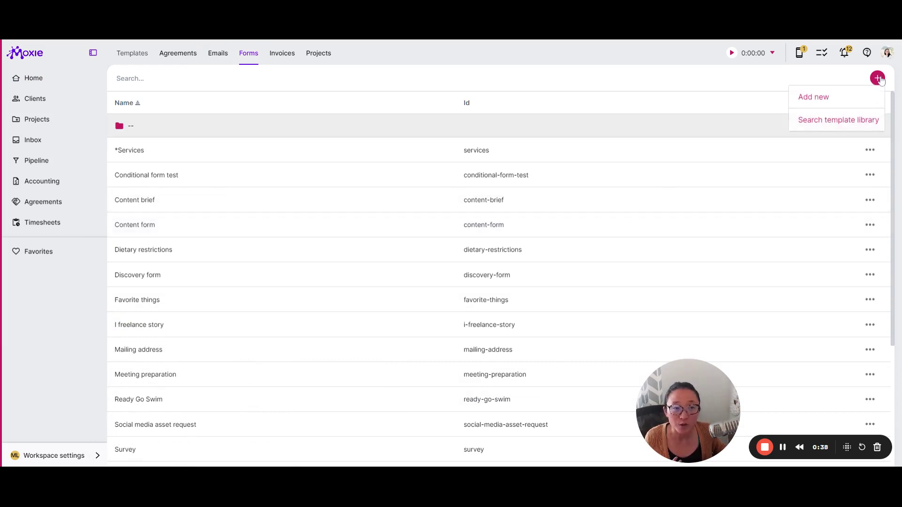
{"action": "left_click", "coordinate": [831, 123]}
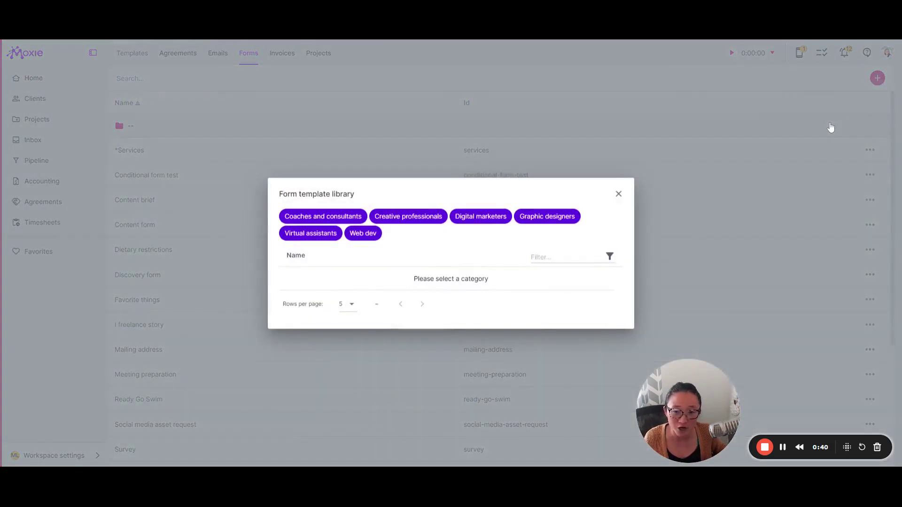
{"action": "left_click", "coordinate": [395, 216]}
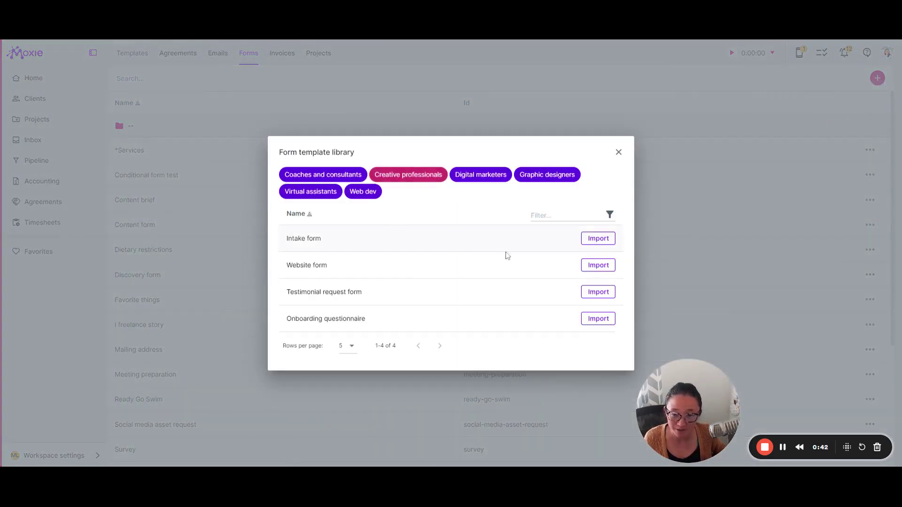
{"action": "left_click", "coordinate": [315, 195]}
{"action": "left_click", "coordinate": [439, 358]}
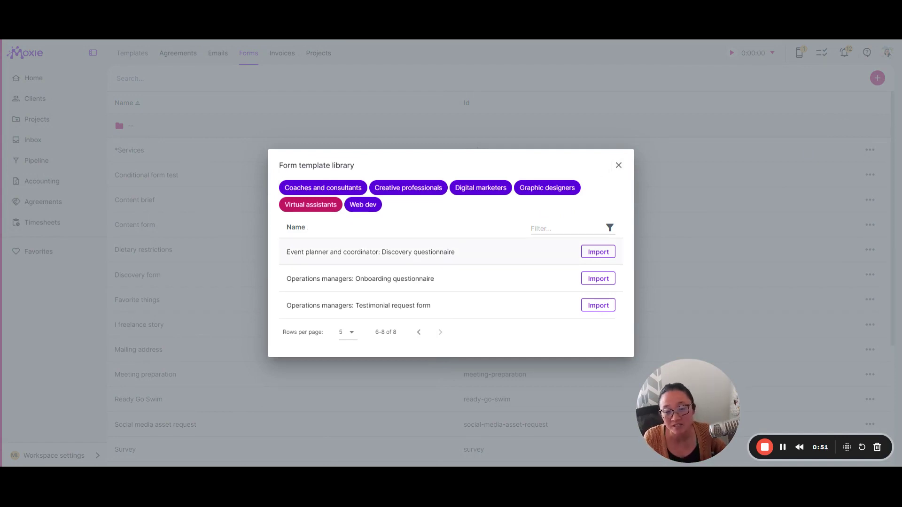
{"action": "left_click", "coordinate": [363, 204]}
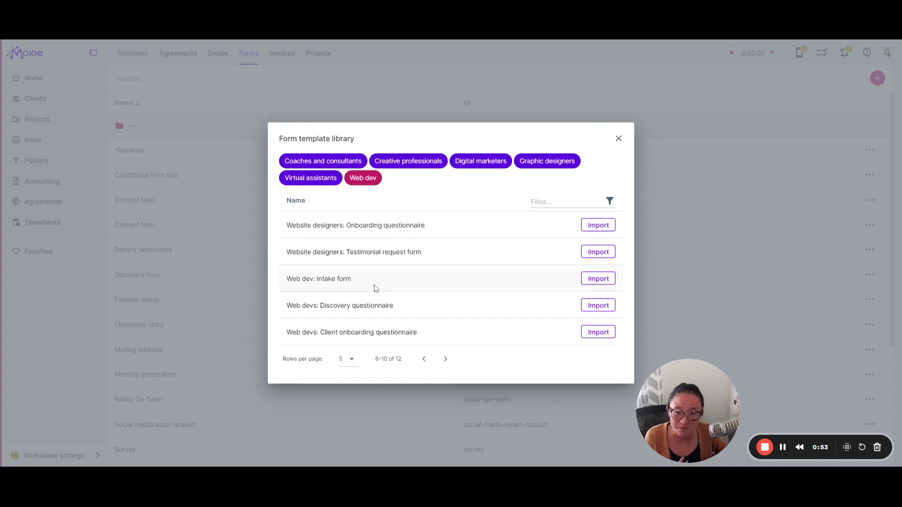
{"action": "left_click", "coordinate": [618, 139]}
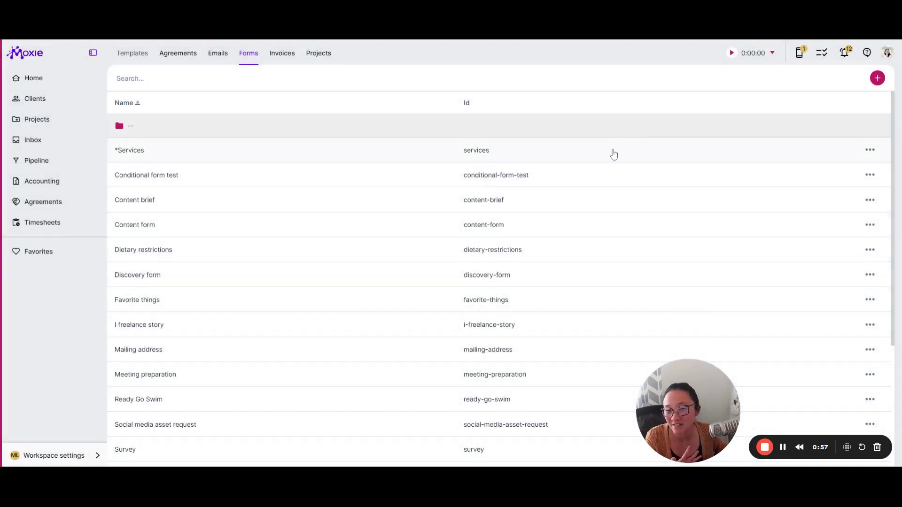
Open the *Services form and check the services question's Mapping key
{"action": "left_click", "coordinate": [141, 155]}
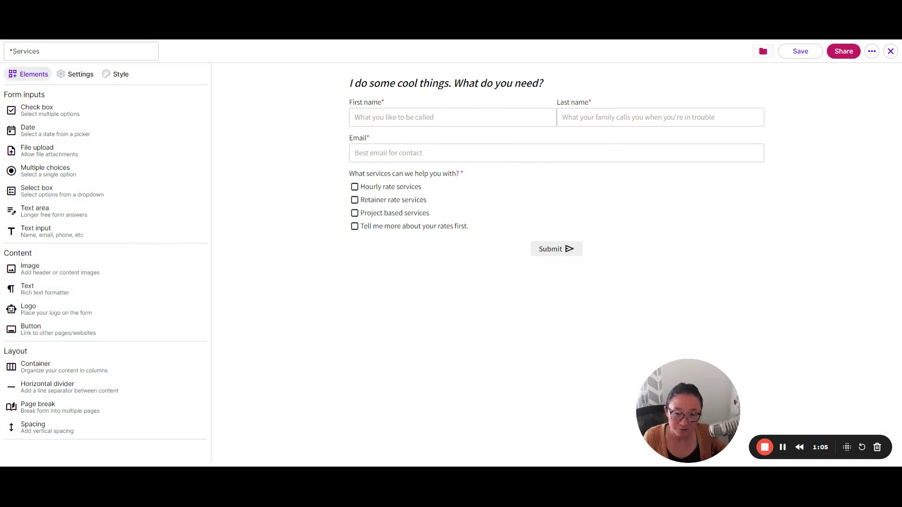
{"action": "left_click", "coordinate": [475, 178]}
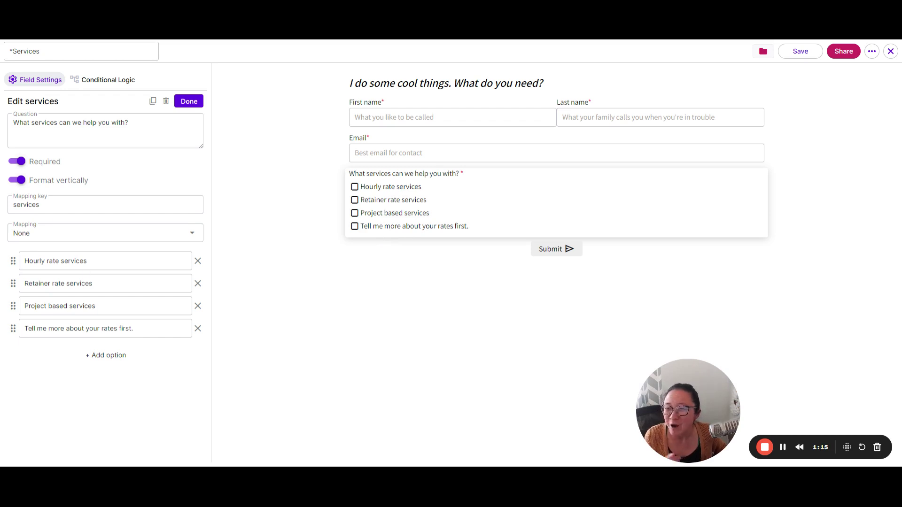
{"action": "left_click_drag", "start_coordinate": [41, 205], "coordinate": [16, 205]}
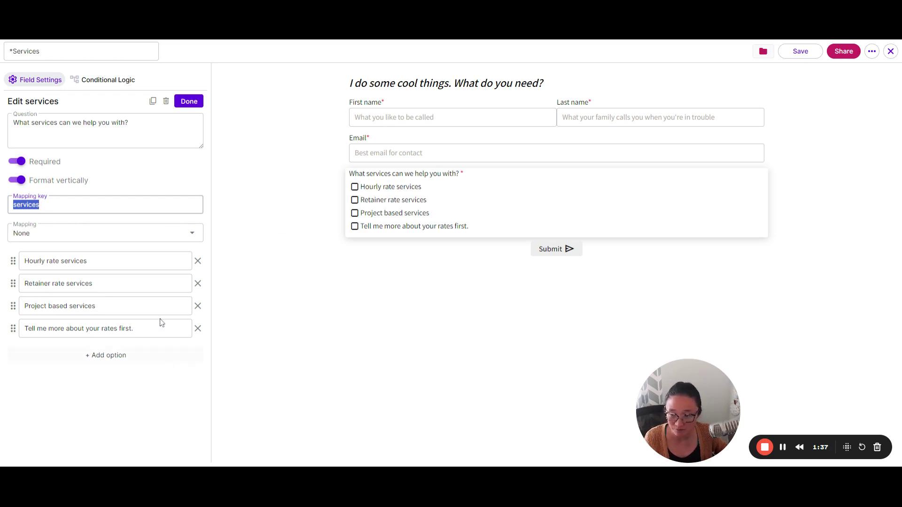
{"action": "left_click", "coordinate": [190, 103]}
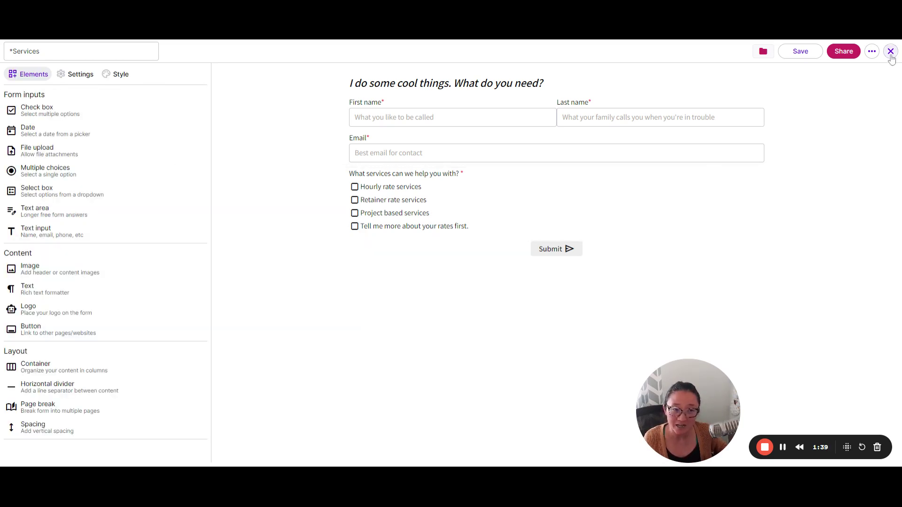
Close the Services form editor and go to the saved email templates
{"action": "left_click", "coordinate": [890, 51]}
{"action": "left_click", "coordinate": [70, 459]}
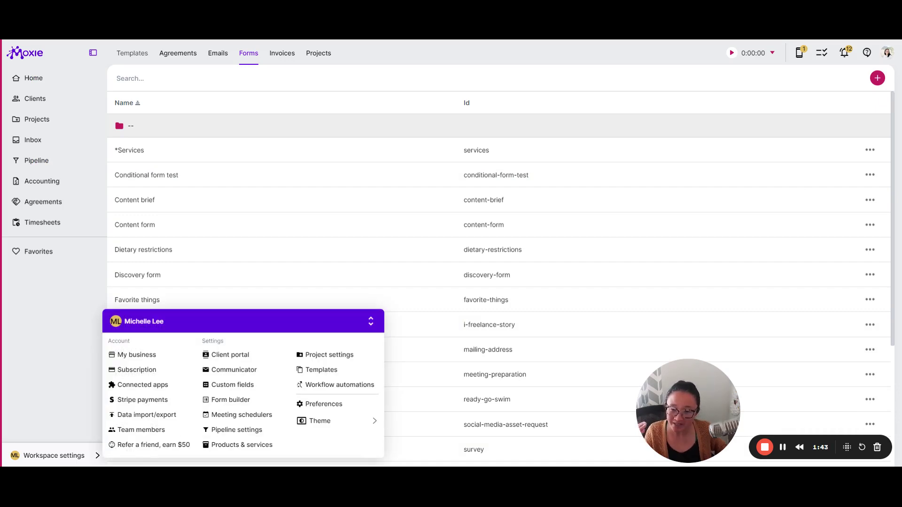
{"action": "left_click", "coordinate": [334, 372]}
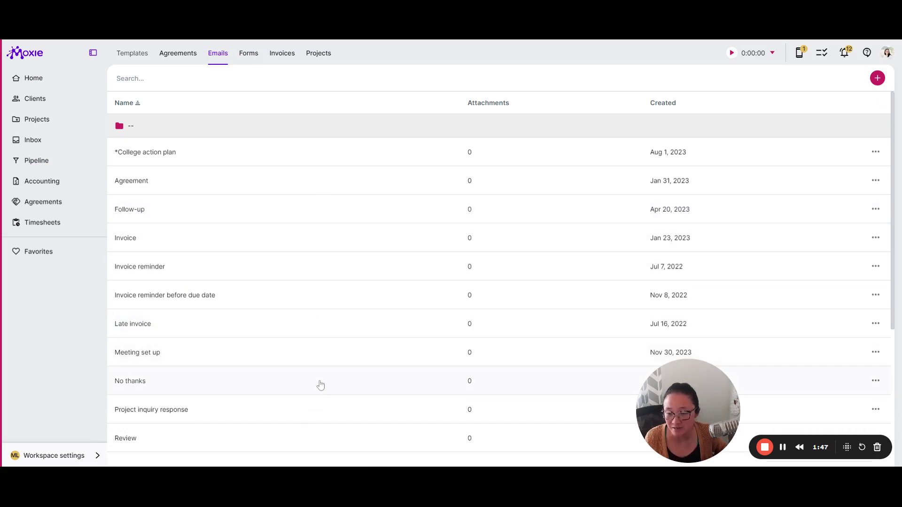
Review the No thanks and Follow-up email templates and scroll through the list
{"action": "left_click", "coordinate": [147, 388]}
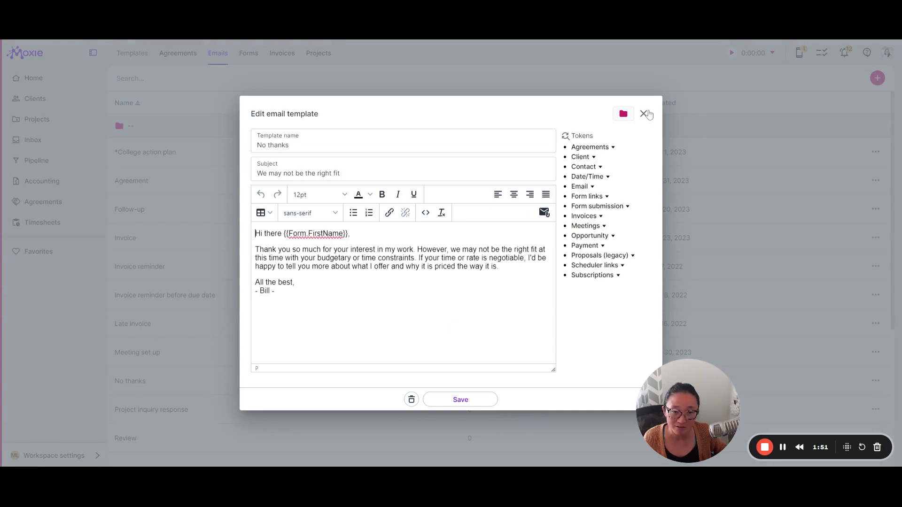
{"action": "left_click", "coordinate": [646, 114]}
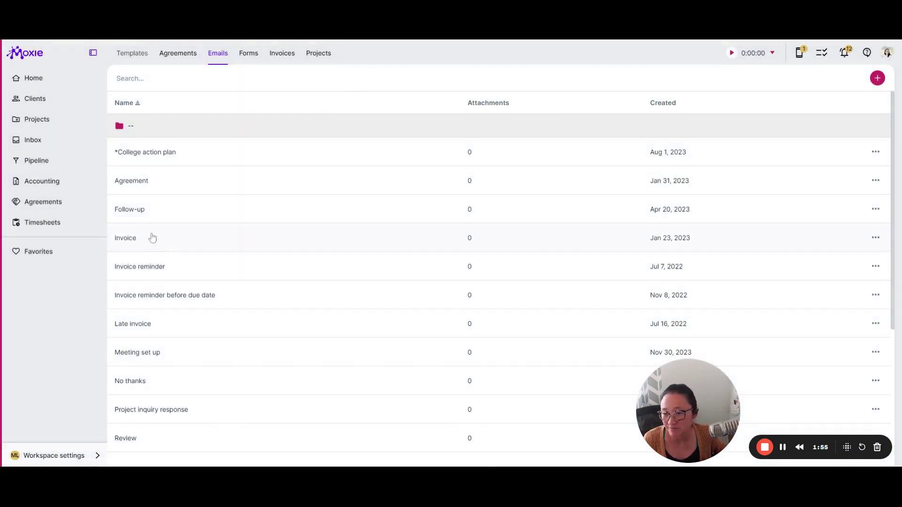
{"action": "left_click", "coordinate": [144, 209]}
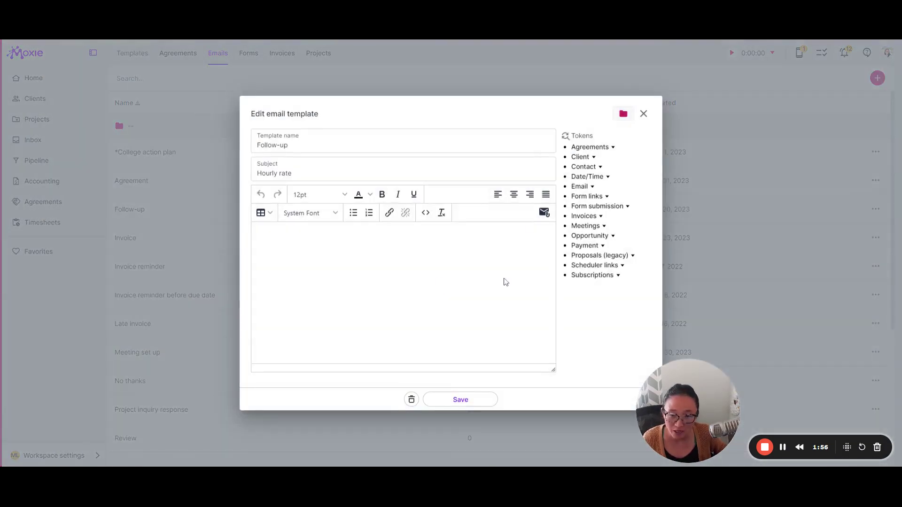
{"action": "left_click", "coordinate": [646, 114]}
{"action": "scroll", "coordinate": [277, 393], "scroll_direction": "down", "scroll_amount": 2}
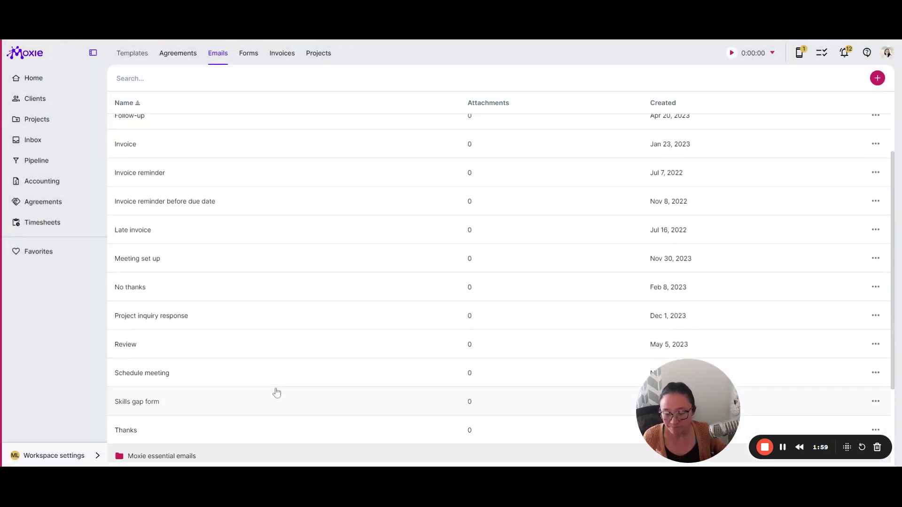
{"action": "scroll", "coordinate": [277, 392], "scroll_direction": "down", "scroll_amount": 2}
{"action": "scroll", "coordinate": [304, 383], "scroll_direction": "up", "scroll_amount": 4}
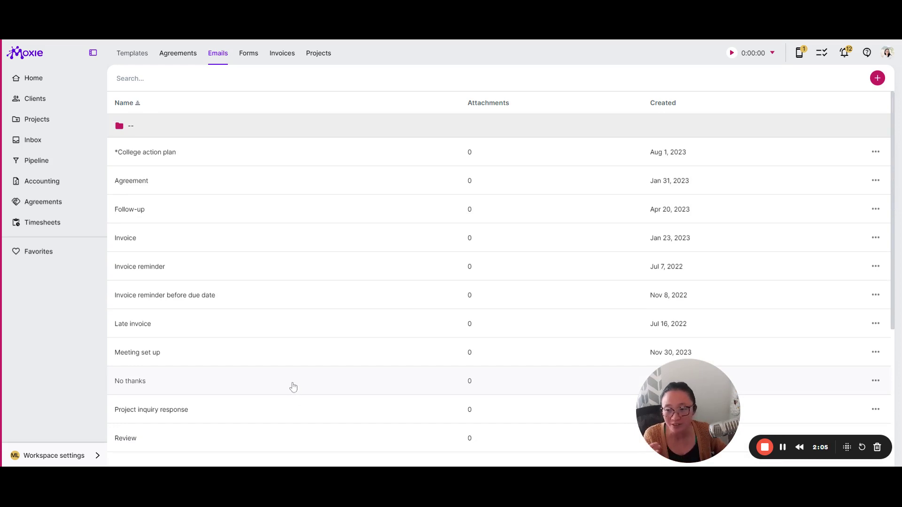
Inspect the Meeting set up template's name and 'Regarding your inquiry' subject, then close it
{"action": "left_click", "coordinate": [192, 360]}
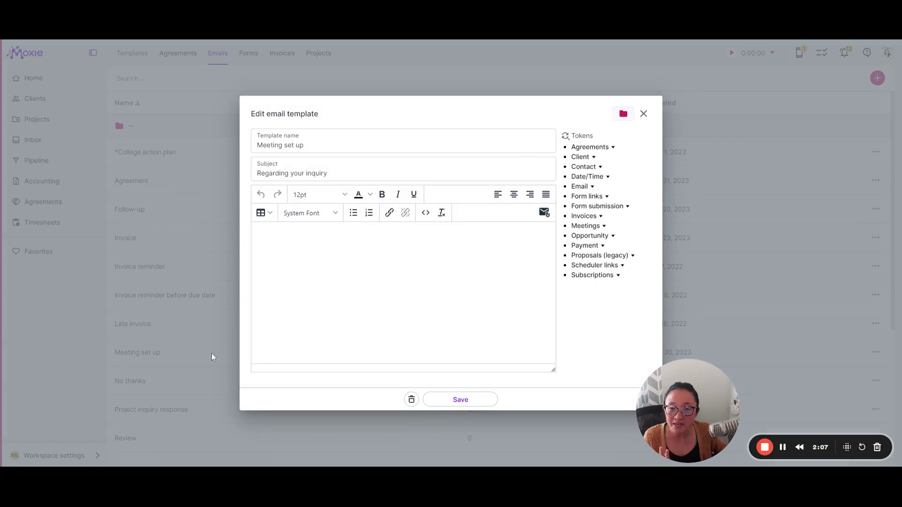
{"action": "key", "text": "shift+Home"}
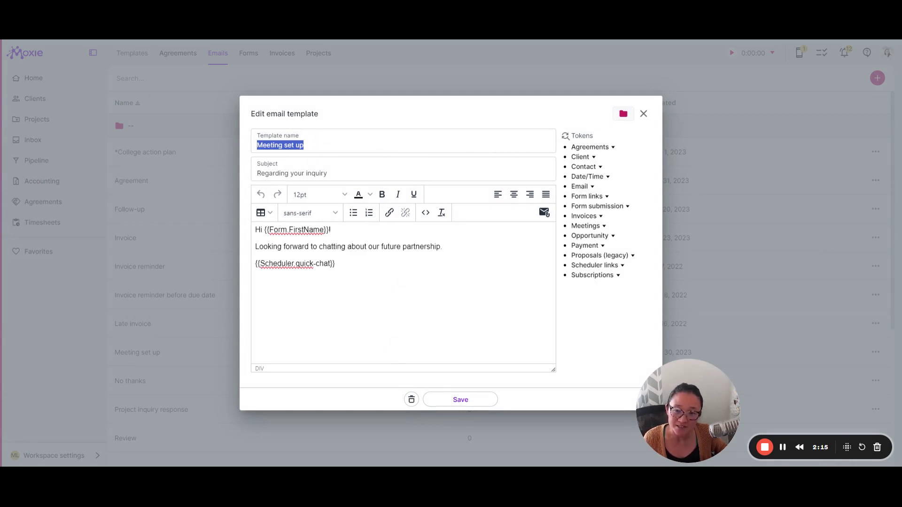
{"action": "left_click_drag", "start_coordinate": [329, 173], "coordinate": [256, 174]}
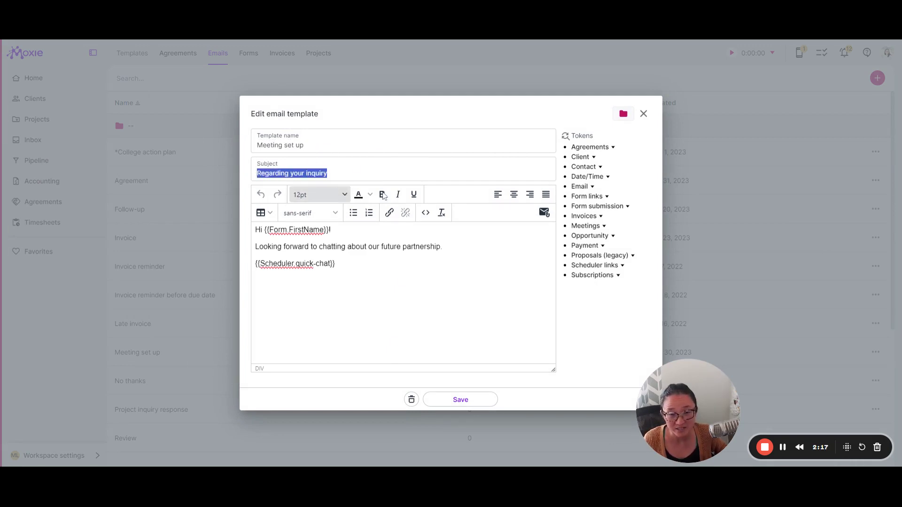
{"action": "left_click", "coordinate": [643, 113]}
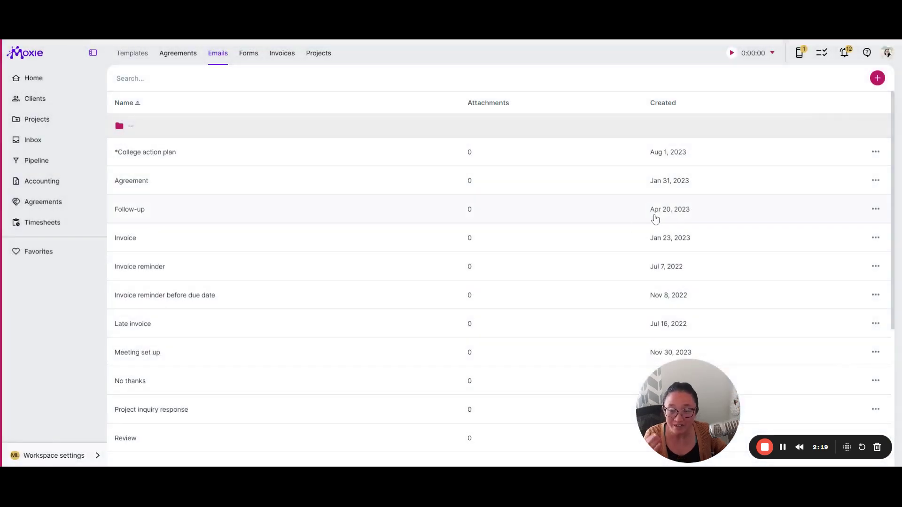
Reopen the *Services form and confirm its Settings send submissions to the Services pipeline
{"action": "left_click", "coordinate": [72, 460]}
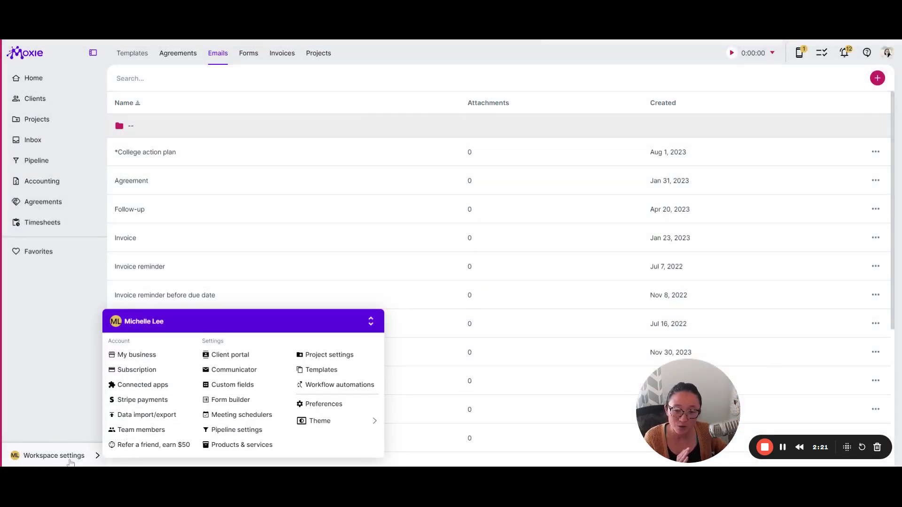
{"action": "left_click", "coordinate": [227, 402]}
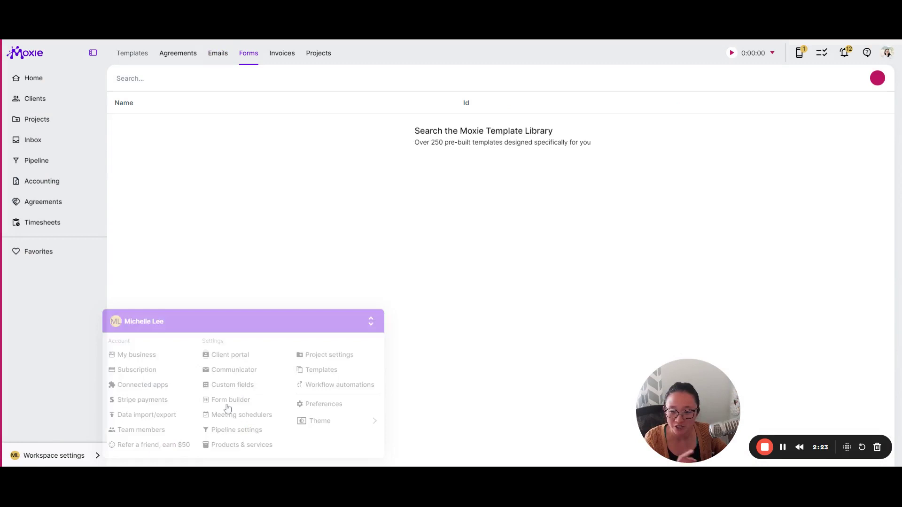
{"action": "left_click", "coordinate": [157, 154]}
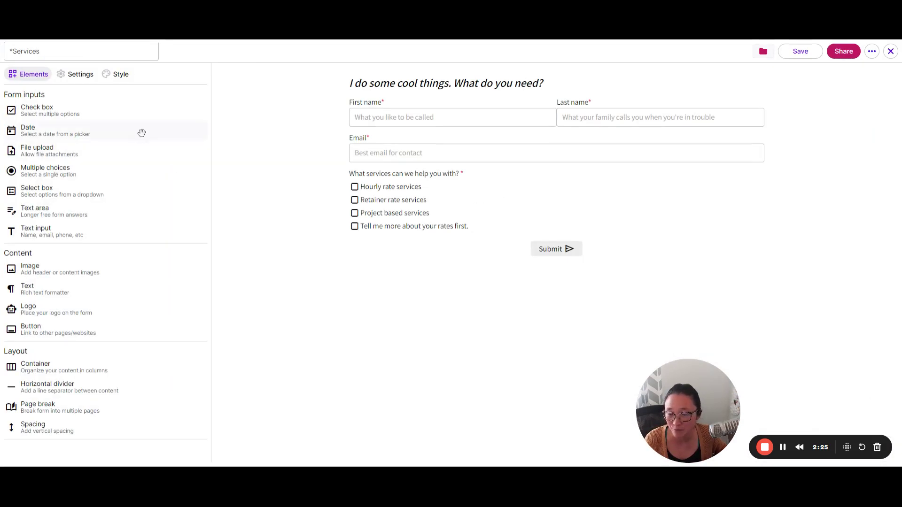
{"action": "left_click", "coordinate": [74, 76]}
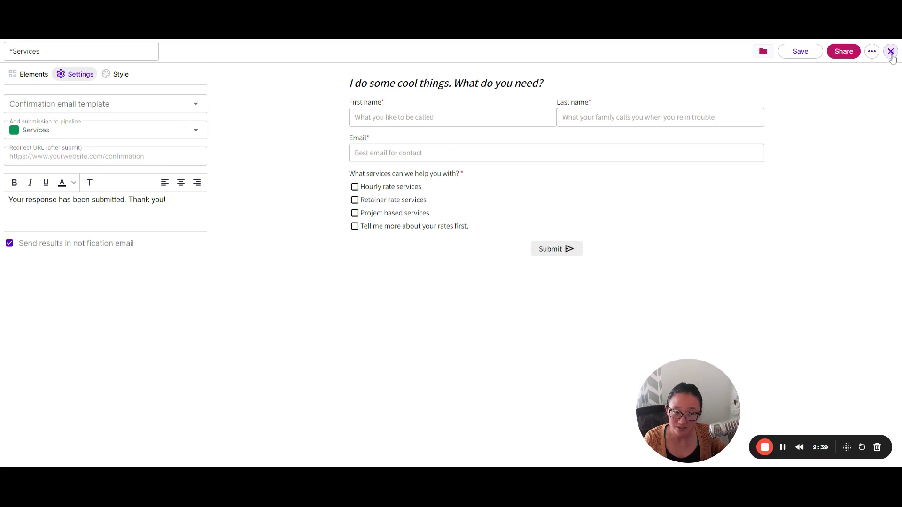
{"action": "left_click", "coordinate": [890, 51]}
In Workflow automations, preview the pipeline stages for a new automation, then dismiss it
{"action": "left_click", "coordinate": [75, 460]}
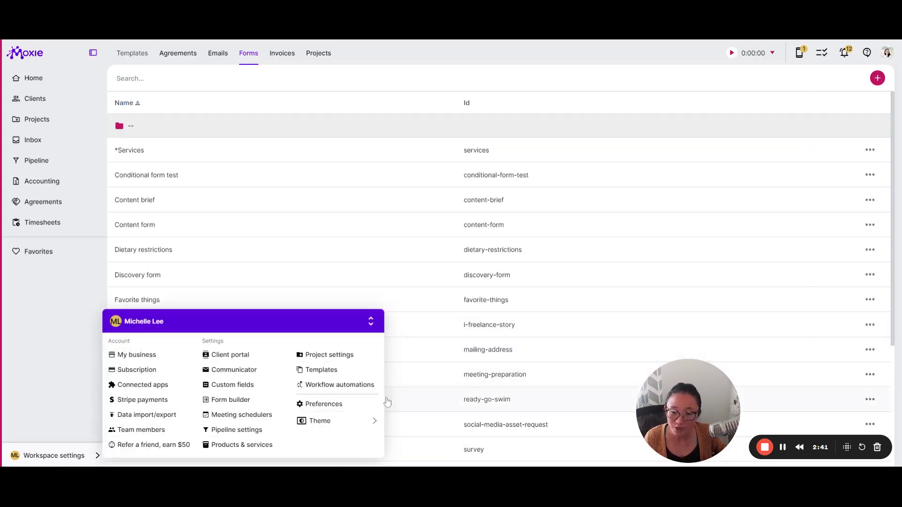
{"action": "left_click", "coordinate": [368, 386]}
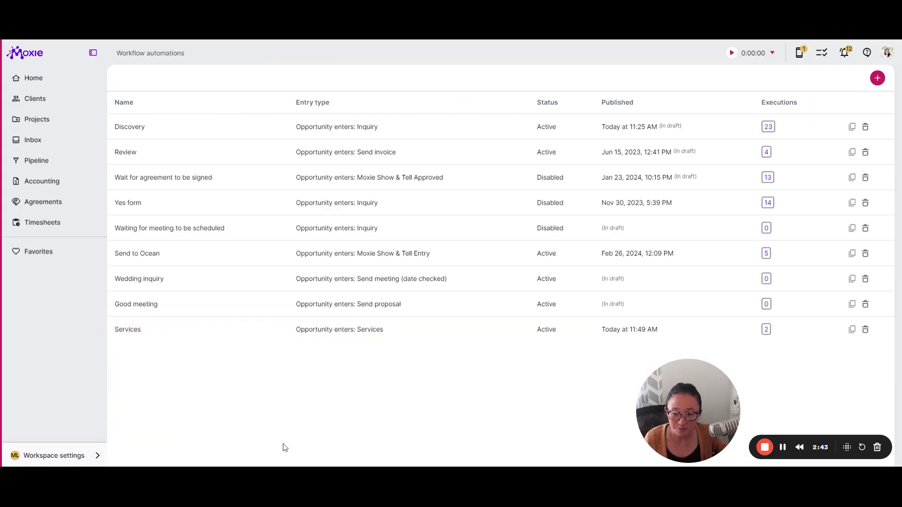
{"action": "left_click", "coordinate": [877, 79]}
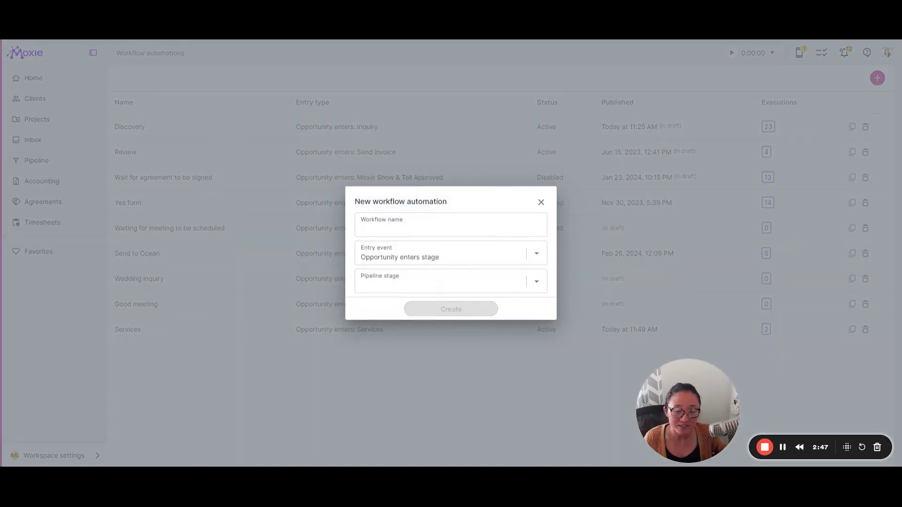
{"action": "left_click", "coordinate": [405, 288]}
{"action": "scroll", "coordinate": [465, 404], "scroll_direction": "down", "scroll_amount": 3}
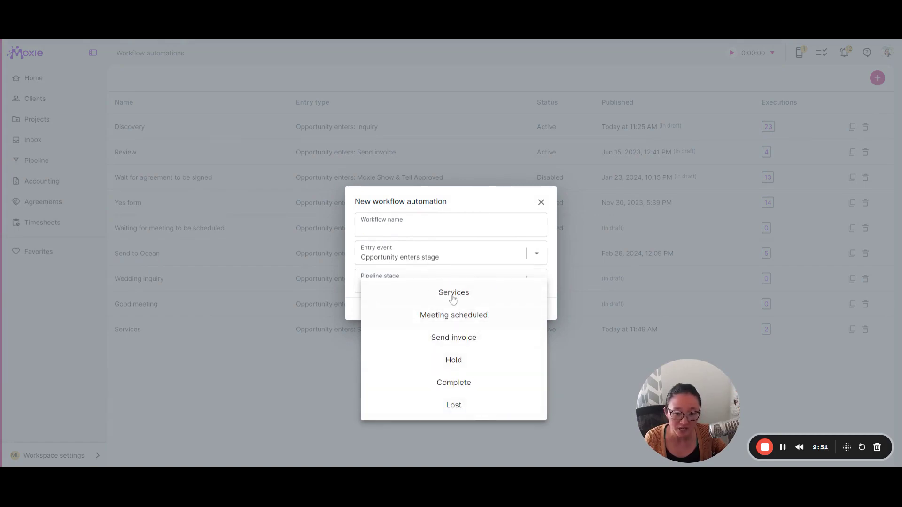
{"action": "left_click", "coordinate": [541, 202]}
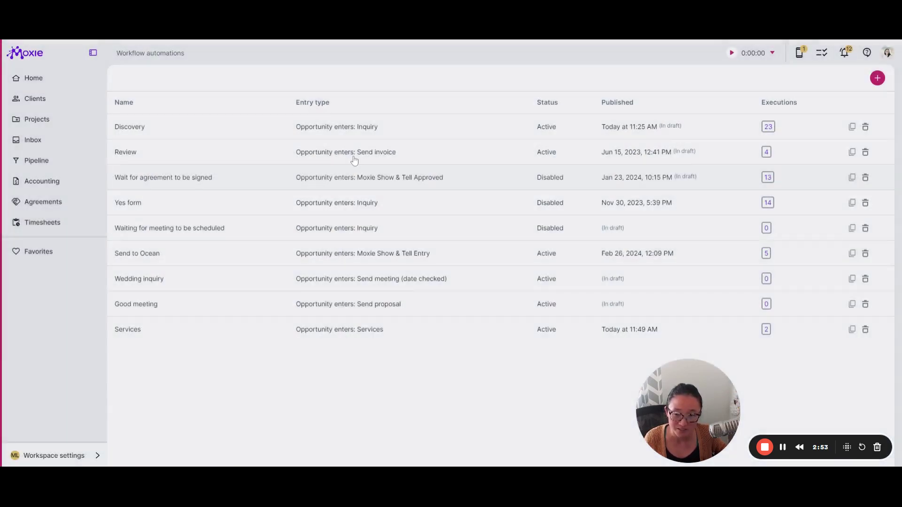
Open the Services workflow, add a Decision node to the canvas and open its conditions
{"action": "left_click", "coordinate": [384, 336]}
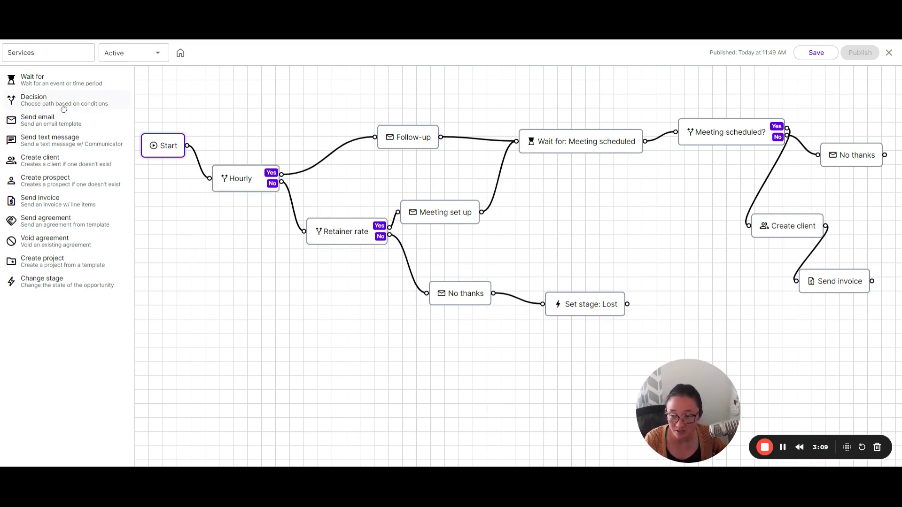
{"action": "left_click_drag", "start_coordinate": [62, 107], "coordinate": [266, 292]}
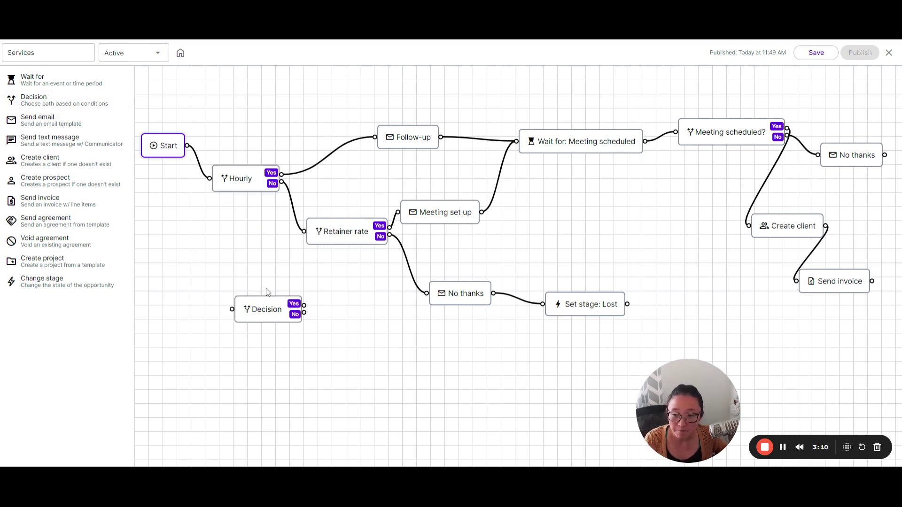
{"action": "left_click", "coordinate": [262, 312]}
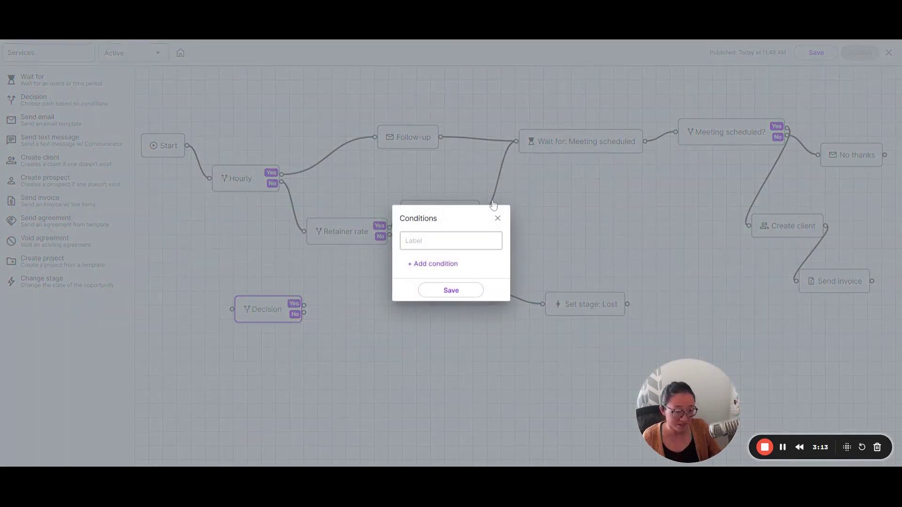
Name the decision Project with condition: Form answers field services is Project based services
{"action": "type", "text": "Hou"}
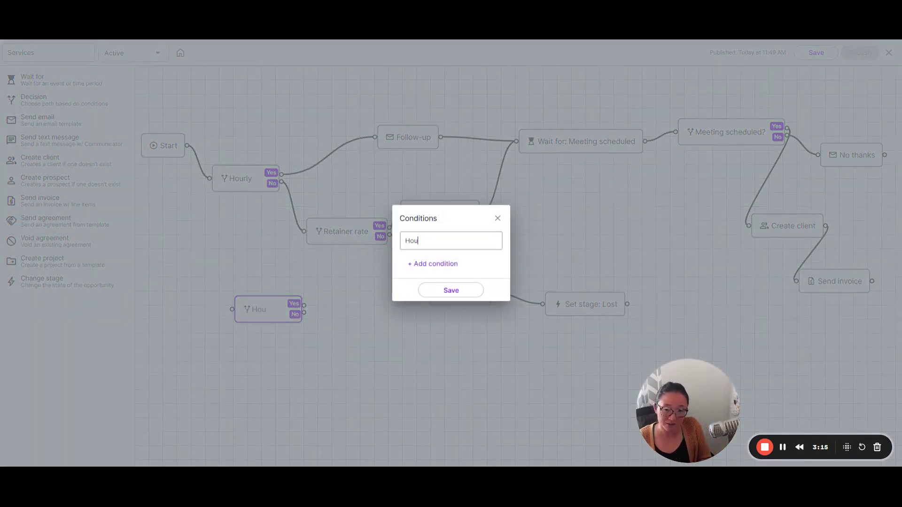
{"action": "key", "text": "BackSpace"}
{"action": "key", "text": "BackSpace"}
{"action": "key", "text": "BackSpace"}
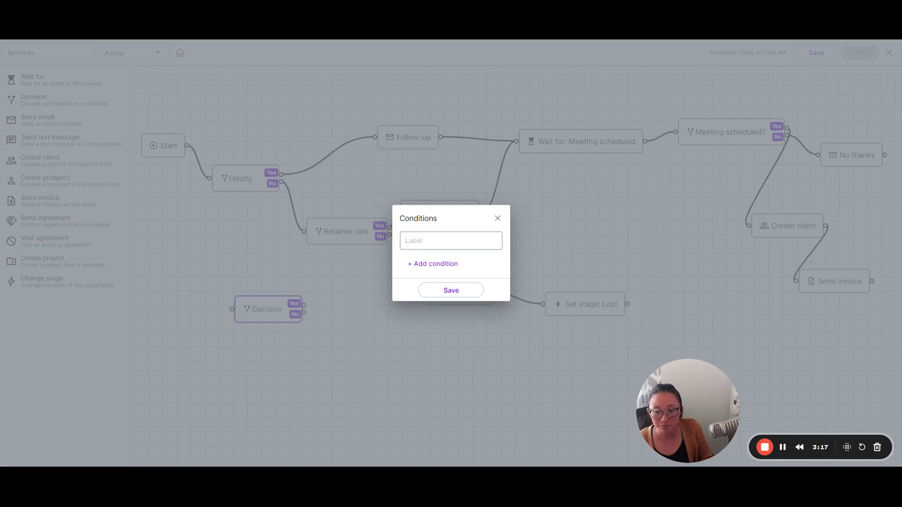
{"action": "type", "text": "Project"}
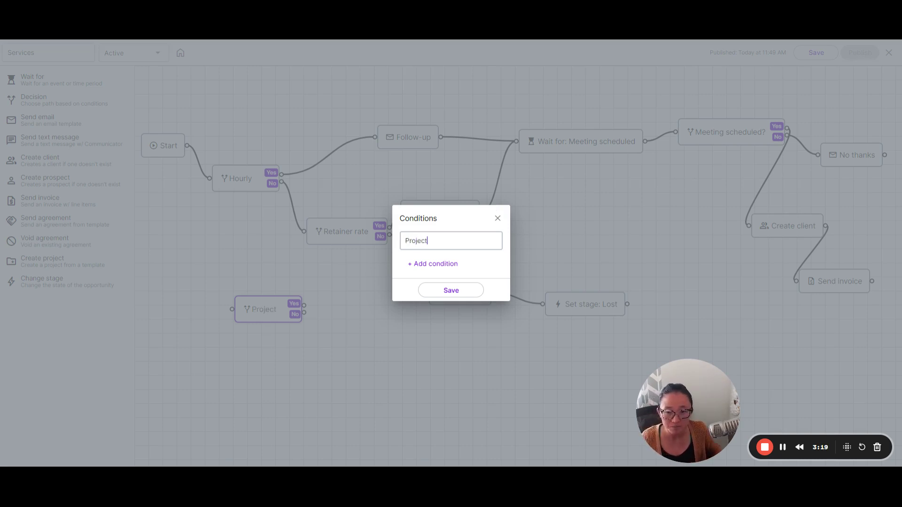
{"action": "left_click", "coordinate": [449, 263]}
{"action": "left_click", "coordinate": [473, 257]}
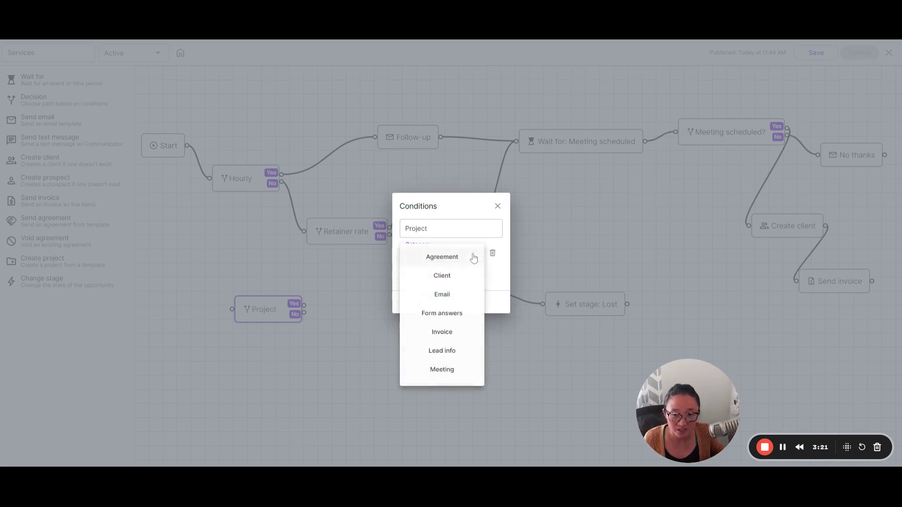
{"action": "left_click", "coordinate": [441, 313]}
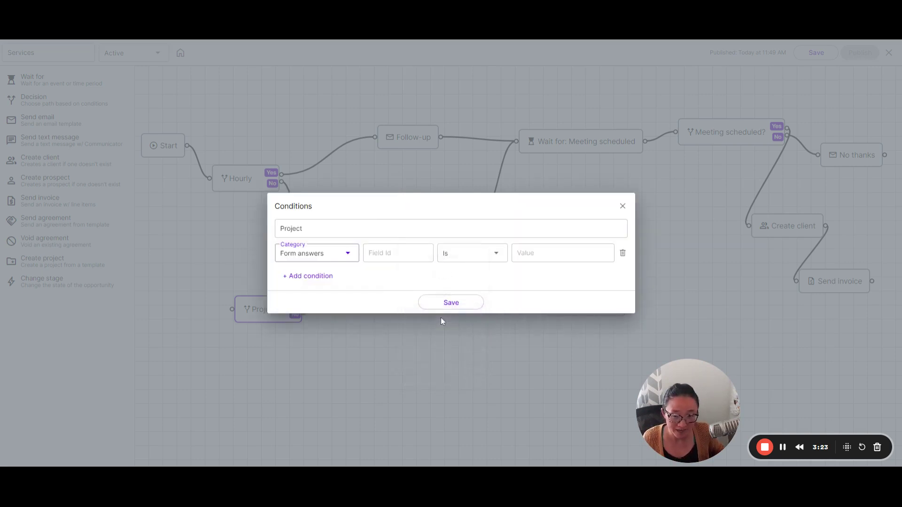
{"action": "left_click", "coordinate": [398, 253]}
{"action": "type", "text": "seri"}
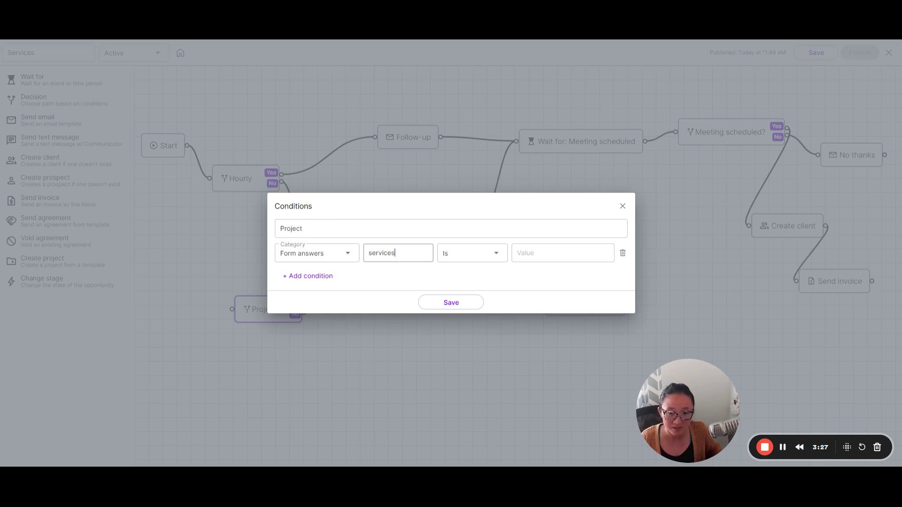
{"action": "left_click", "coordinate": [563, 253]}
{"action": "type", "text": "Project based services"}
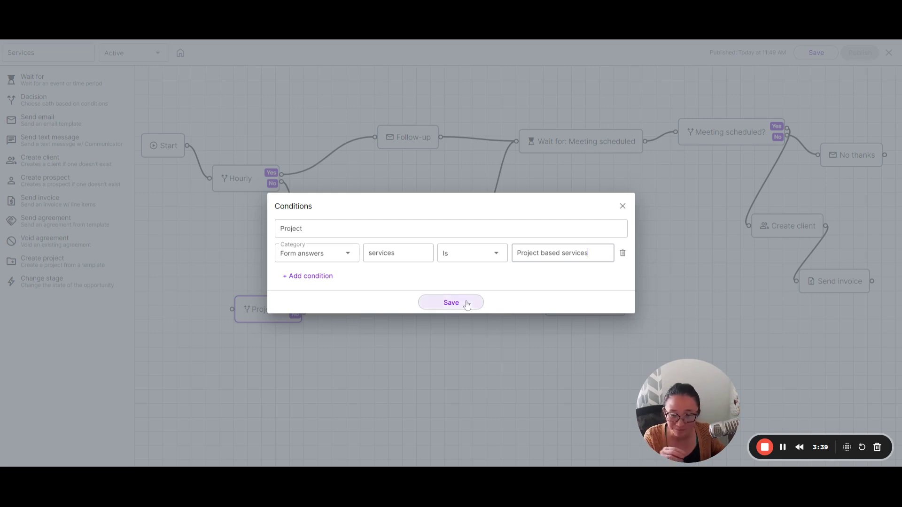
{"action": "left_click", "coordinate": [451, 306]}
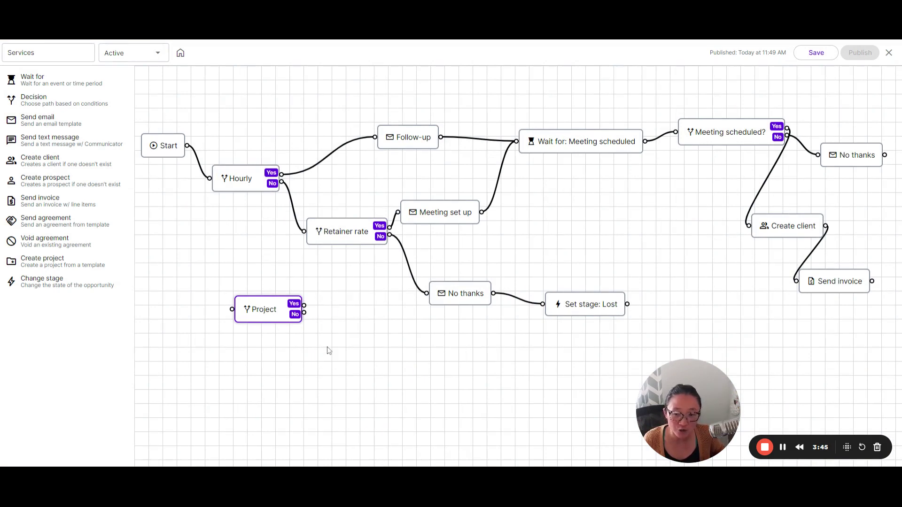
{"action": "left_click", "coordinate": [243, 186]}
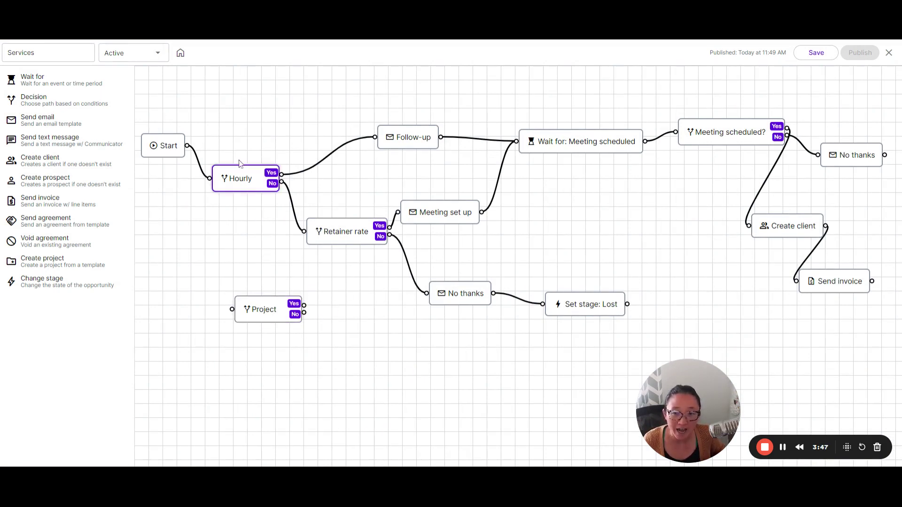
{"action": "double_click", "coordinate": [241, 181]}
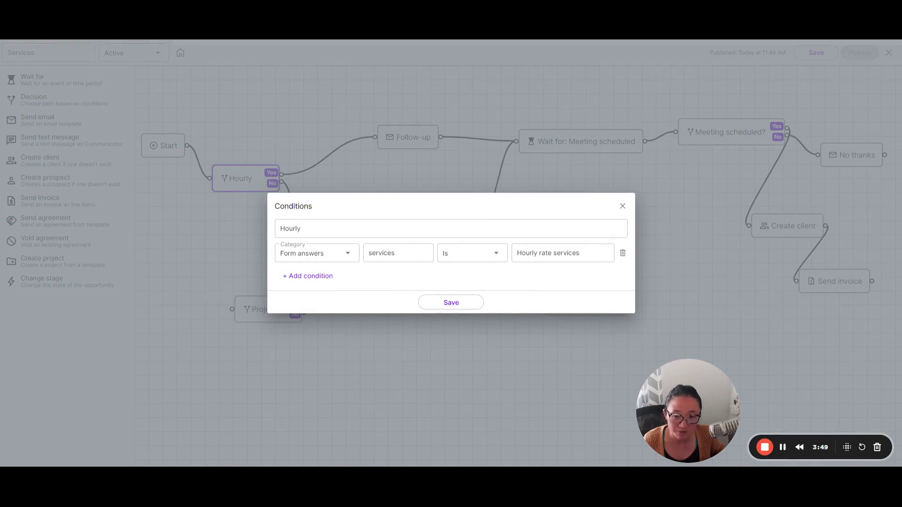
{"action": "left_click", "coordinate": [622, 207]}
{"action": "left_click", "coordinate": [394, 143]}
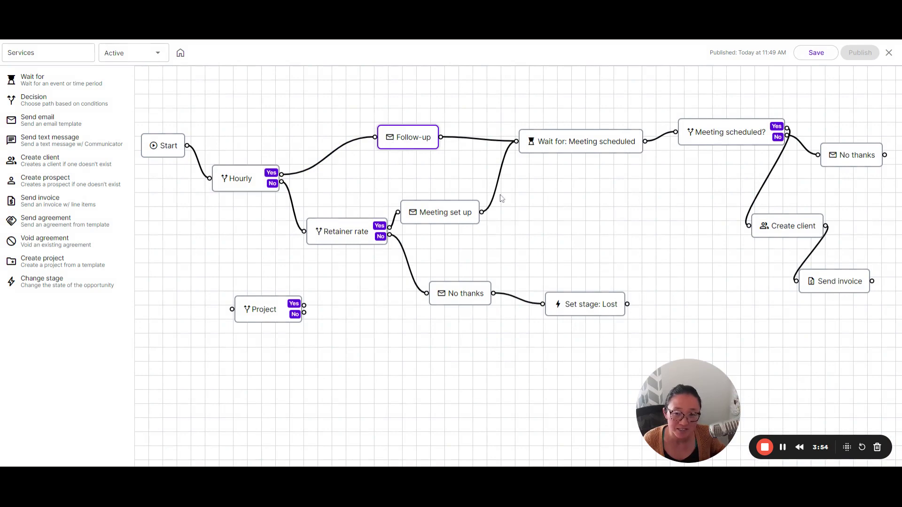
{"action": "double_click", "coordinate": [394, 143]}
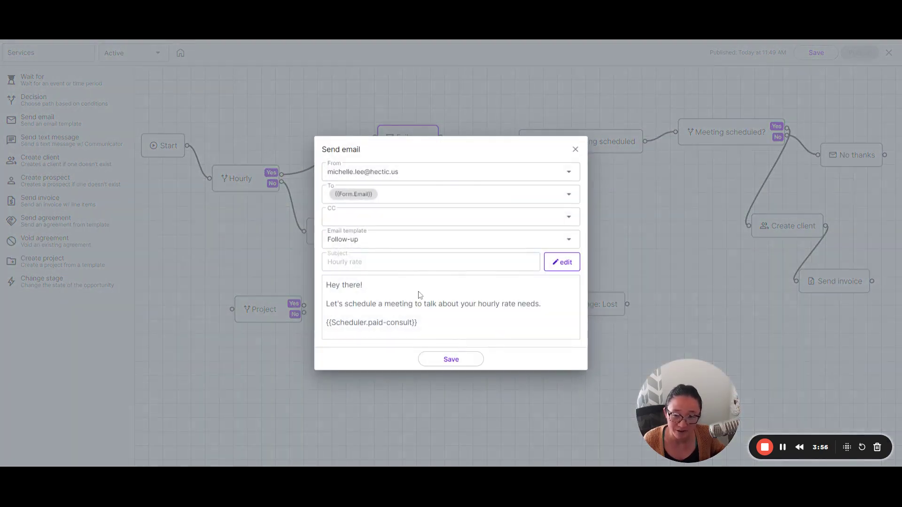
{"action": "left_click", "coordinate": [575, 149]}
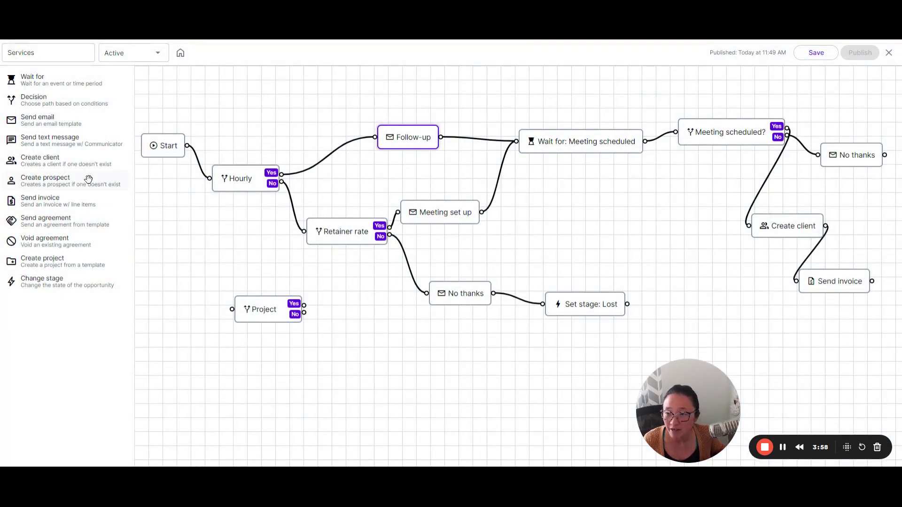
{"action": "left_click_drag", "start_coordinate": [87, 120], "coordinate": [460, 110]}
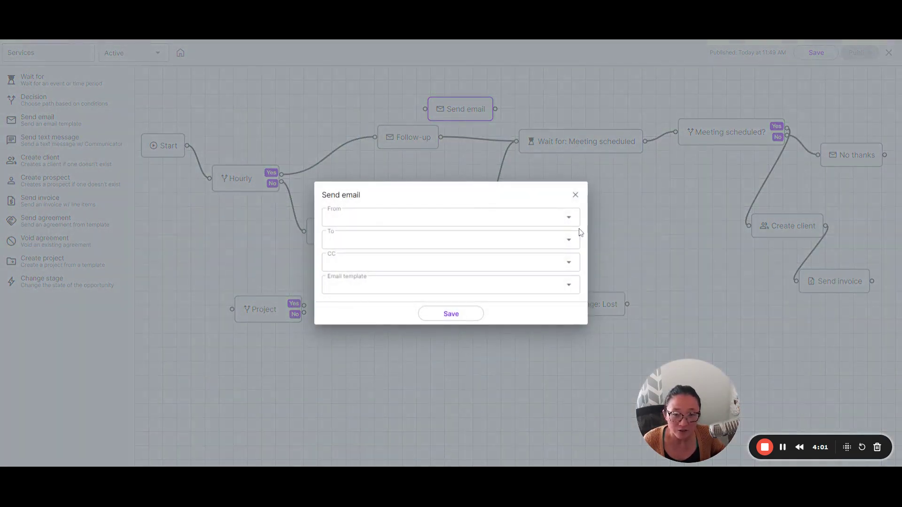
{"action": "left_click", "coordinate": [568, 217]}
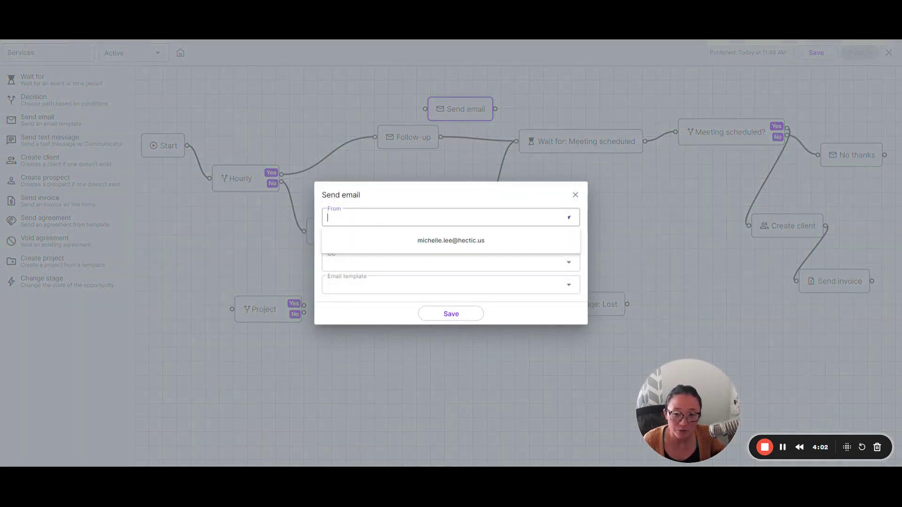
{"action": "left_click", "coordinate": [526, 249]}
{"action": "left_click", "coordinate": [500, 241]}
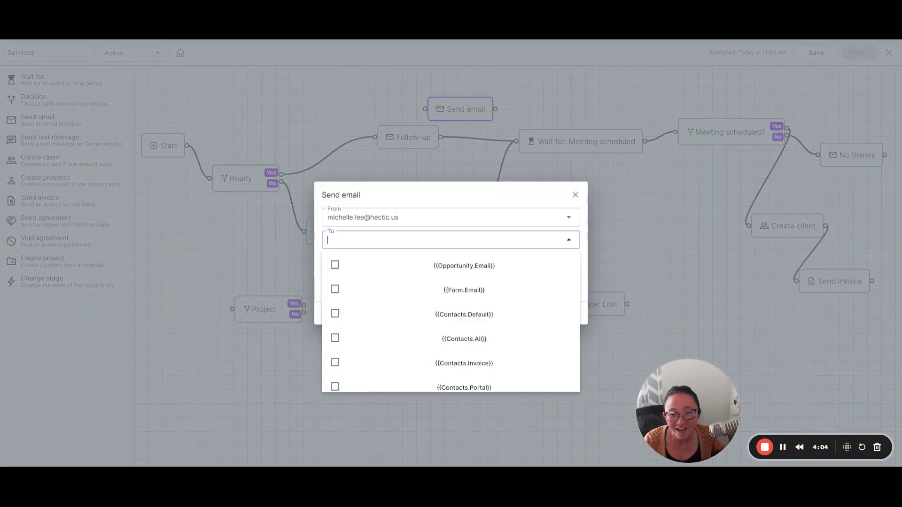
{"action": "left_click", "coordinate": [483, 293]}
{"action": "left_click", "coordinate": [487, 194]}
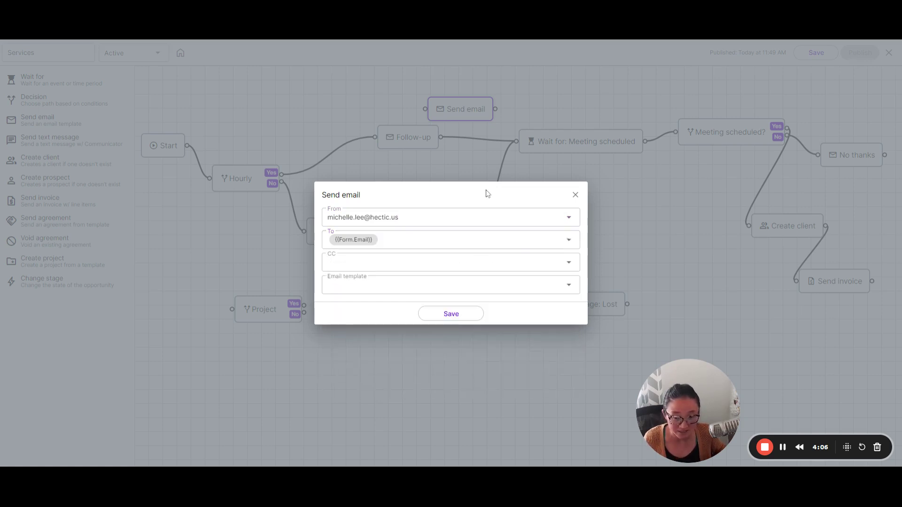
{"action": "left_click", "coordinate": [568, 285]}
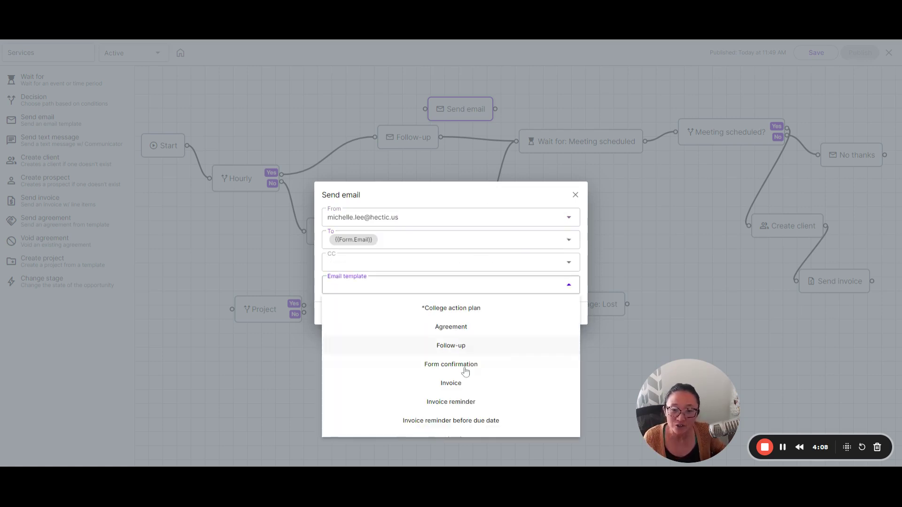
{"action": "left_click", "coordinate": [575, 198]}
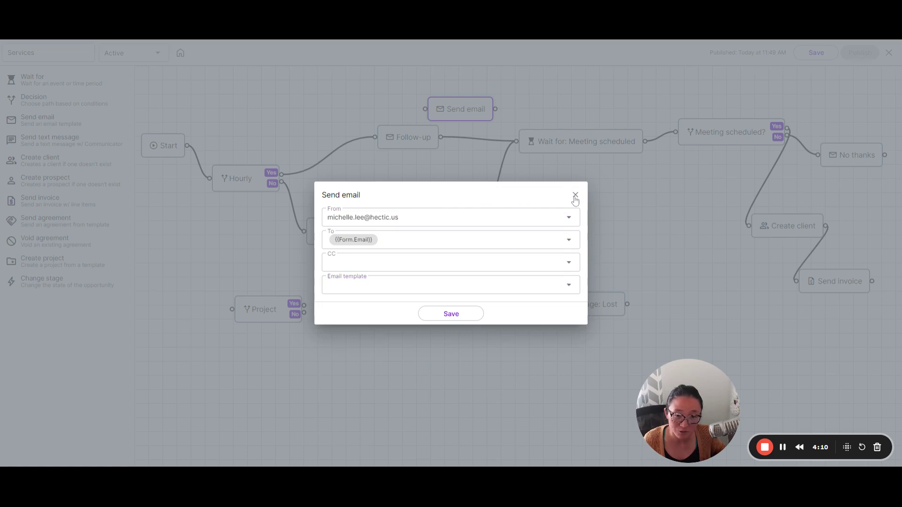
{"action": "left_click", "coordinate": [574, 195]}
{"action": "left_click", "coordinate": [491, 98]}
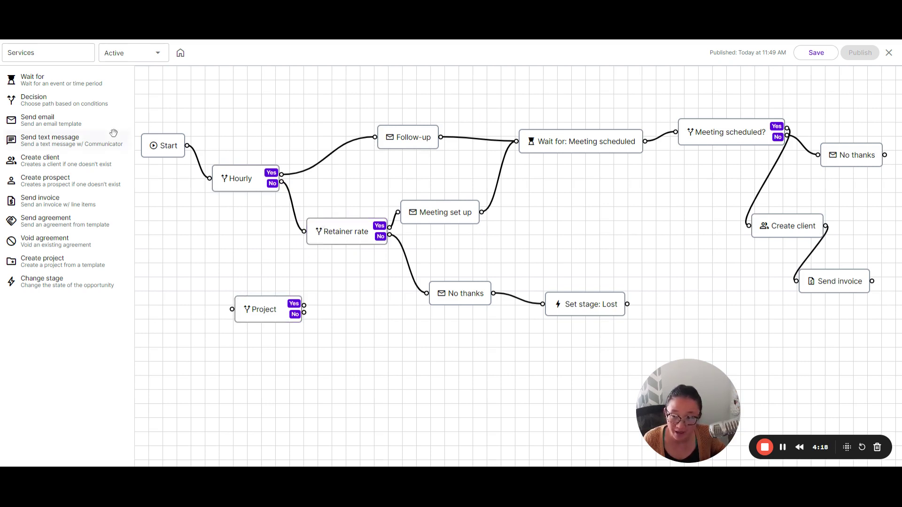
{"action": "left_click", "coordinate": [339, 237]}
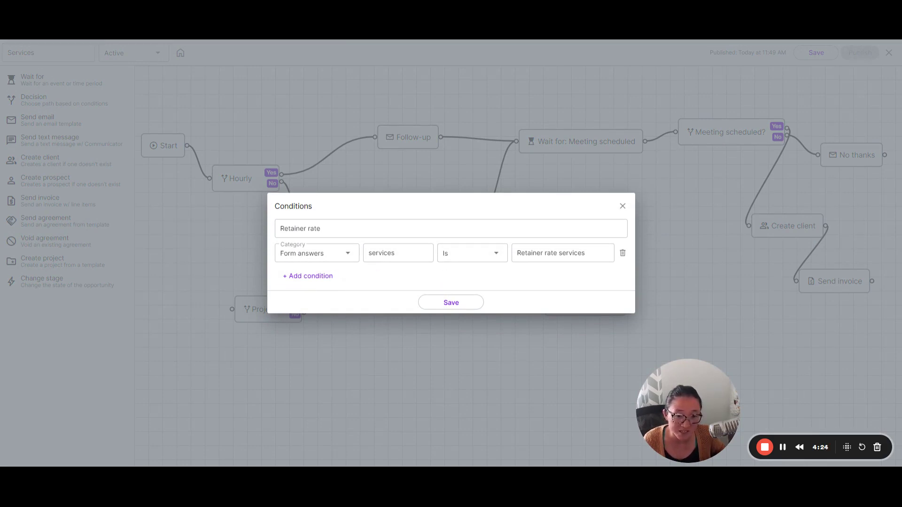
{"action": "left_click", "coordinate": [468, 304]}
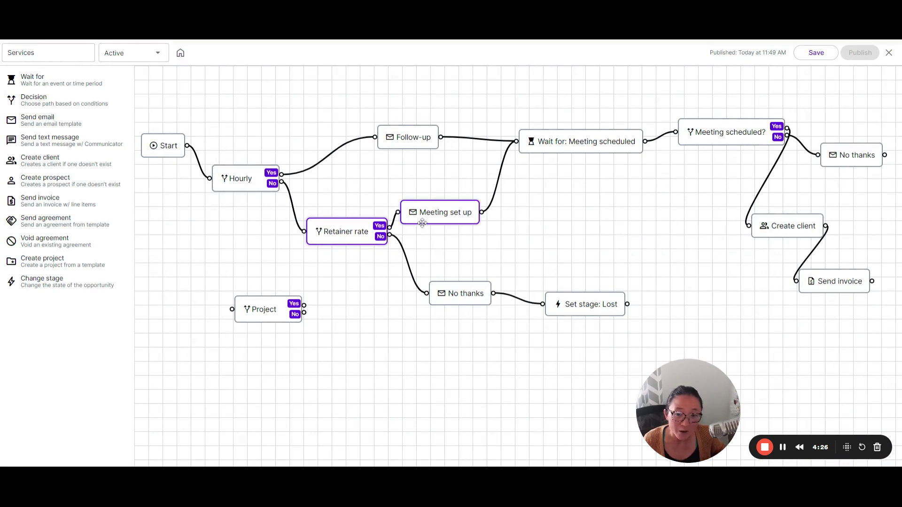
{"action": "left_click", "coordinate": [445, 213]}
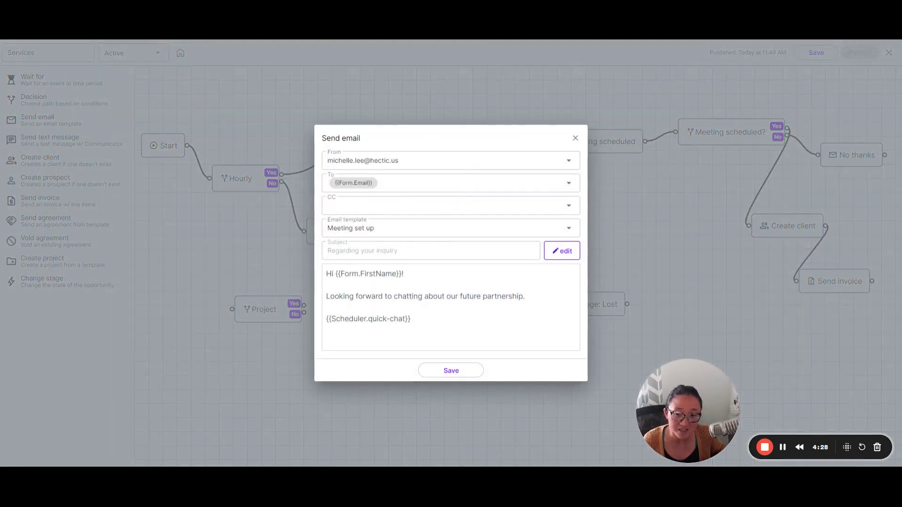
{"action": "left_click", "coordinate": [575, 139]}
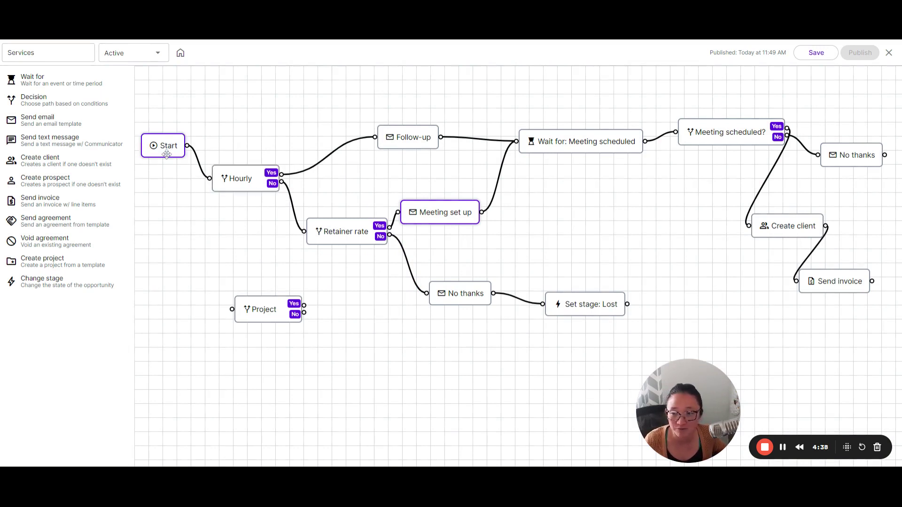
{"action": "left_click", "coordinate": [228, 177]}
{"action": "left_click", "coordinate": [622, 206]}
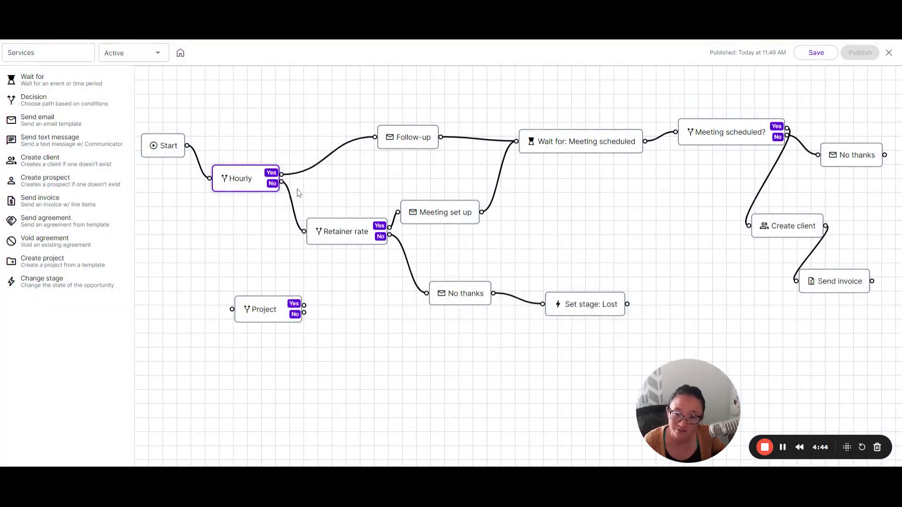
{"action": "left_click", "coordinate": [360, 237]}
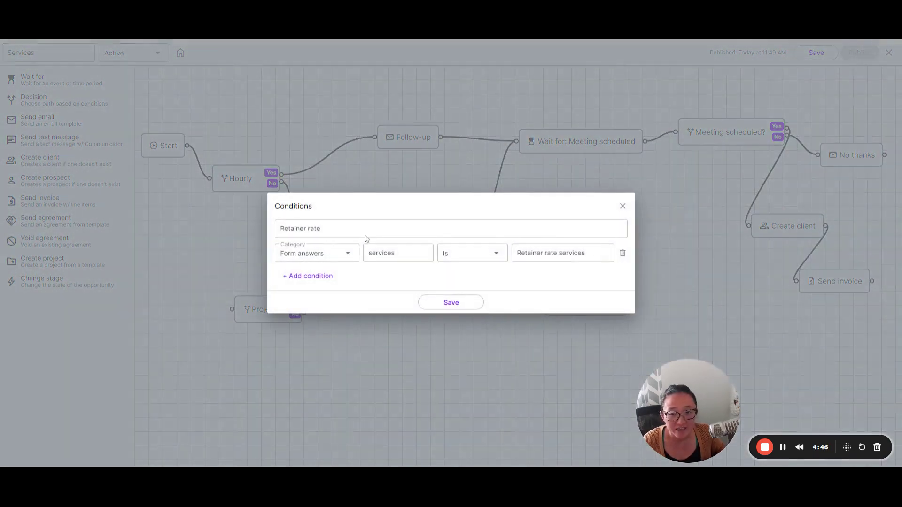
{"action": "left_click", "coordinate": [622, 206]}
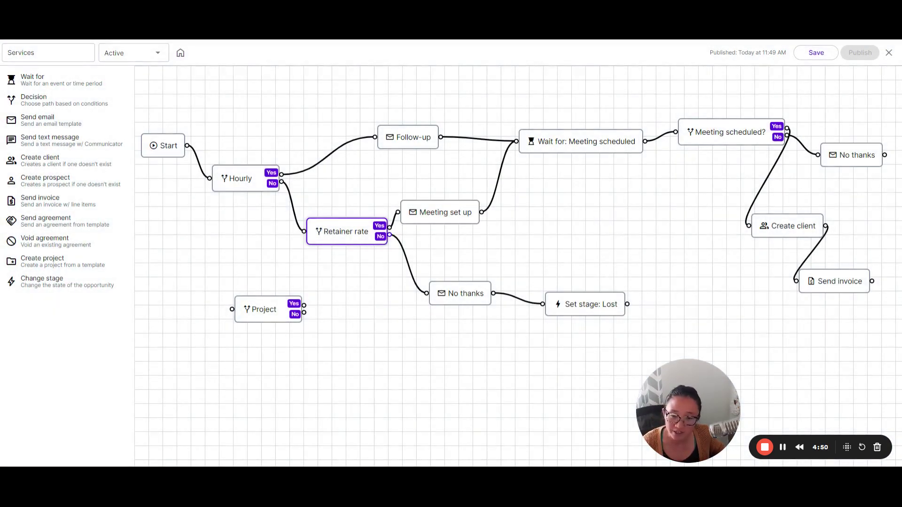
{"action": "left_click", "coordinate": [455, 297]}
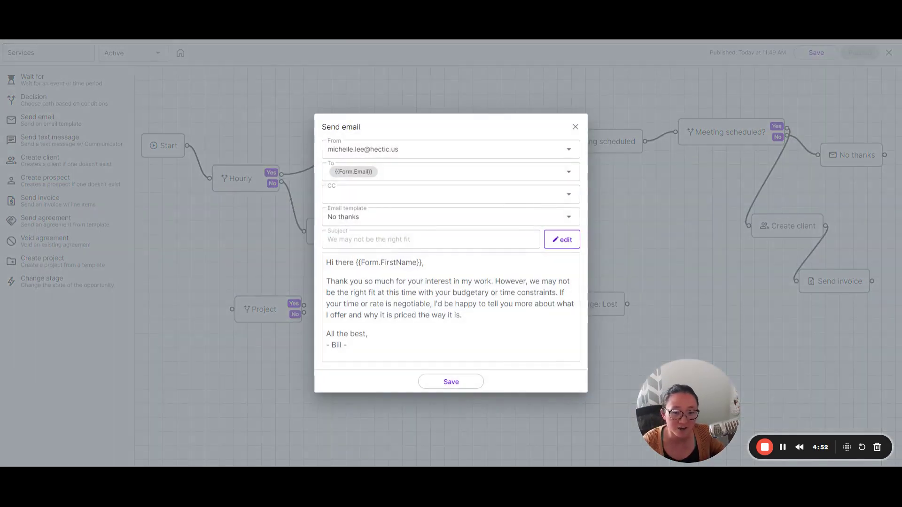
{"action": "left_click", "coordinate": [575, 127]}
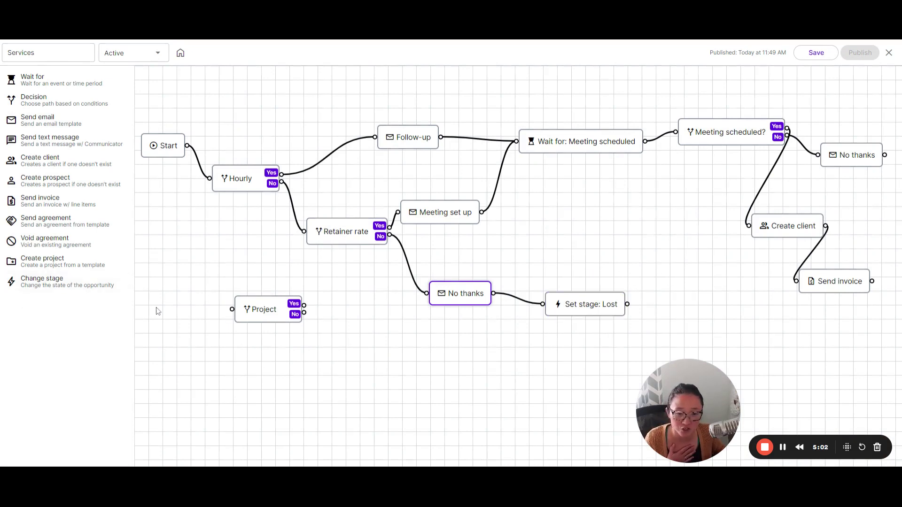
{"action": "left_click", "coordinate": [593, 310]}
{"action": "left_click", "coordinate": [505, 255]}
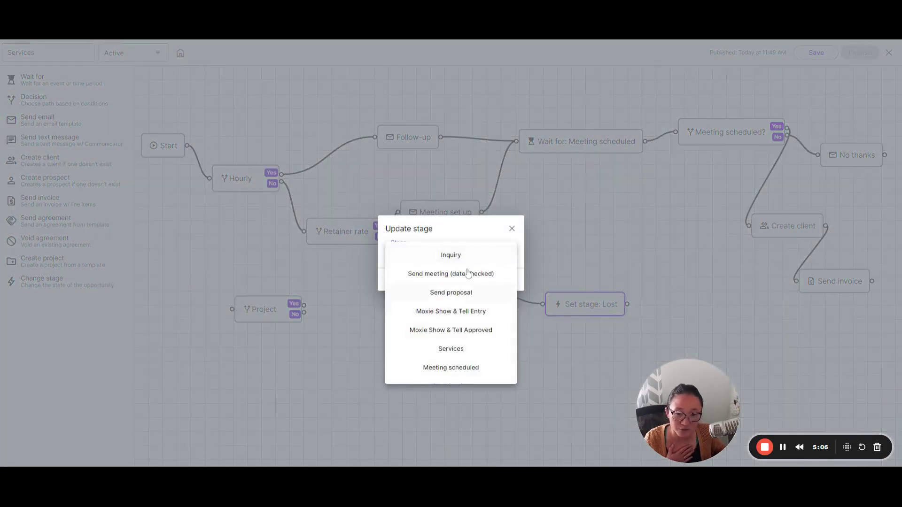
{"action": "left_click", "coordinate": [512, 229]}
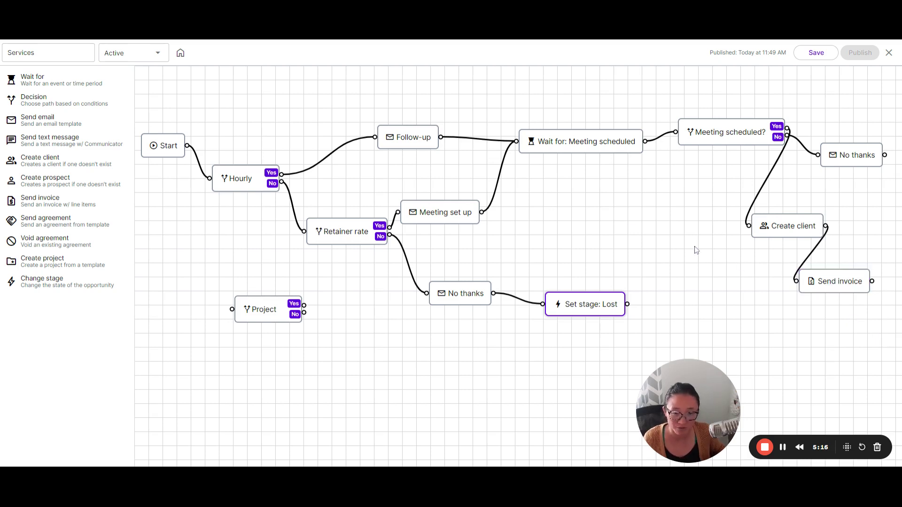
{"action": "left_click", "coordinate": [606, 143]}
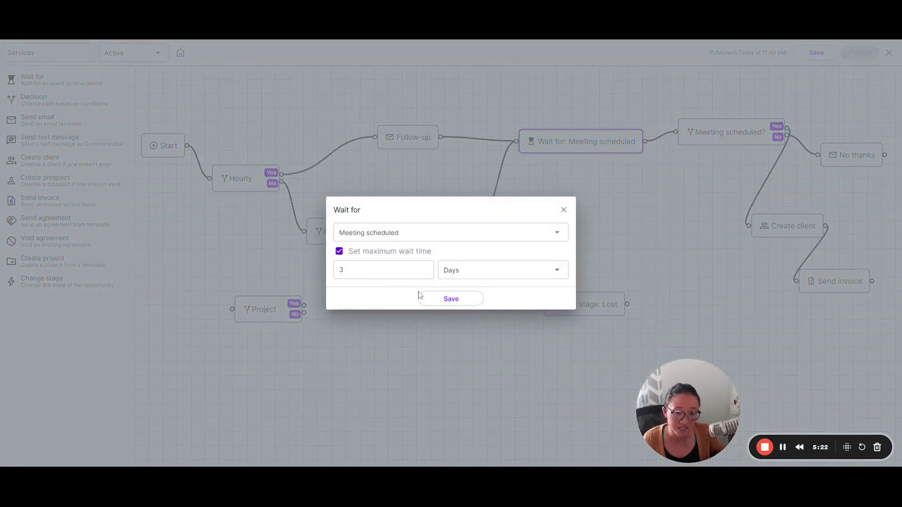
{"action": "left_click", "coordinate": [563, 212]}
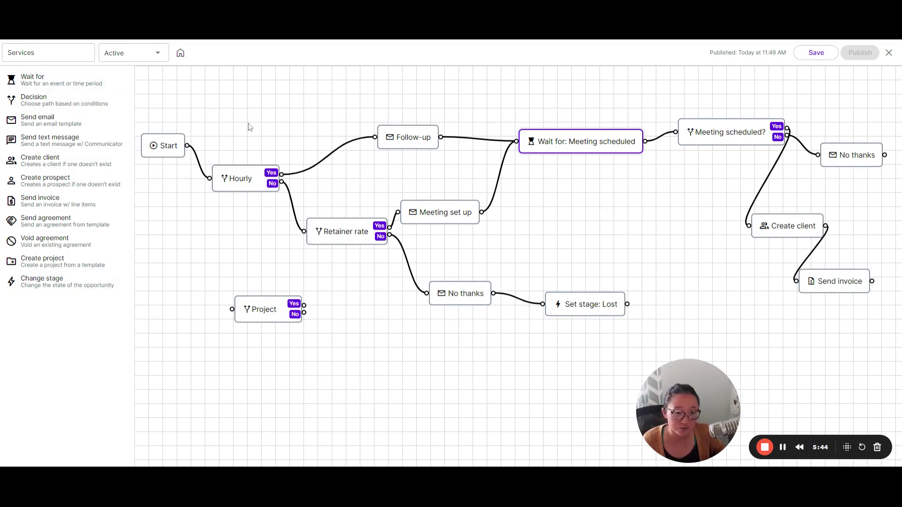
{"action": "left_click", "coordinate": [591, 143]}
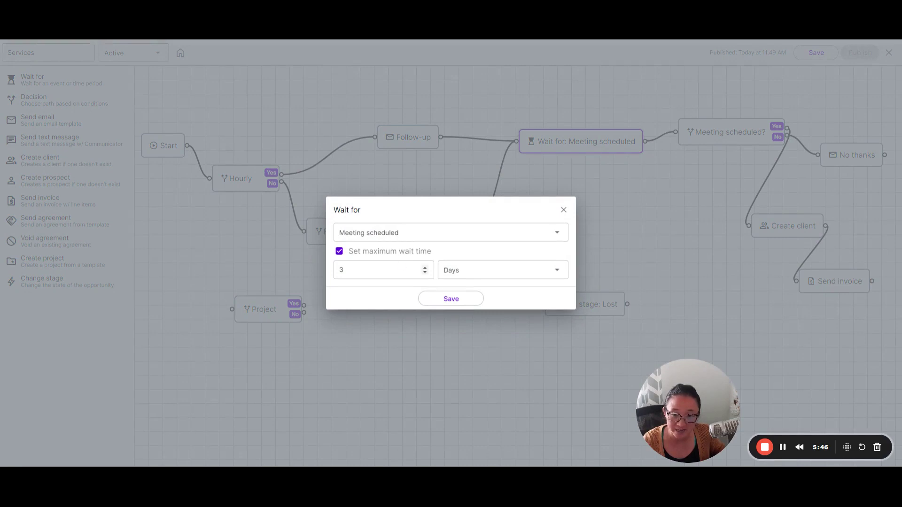
{"action": "left_click", "coordinate": [564, 210]}
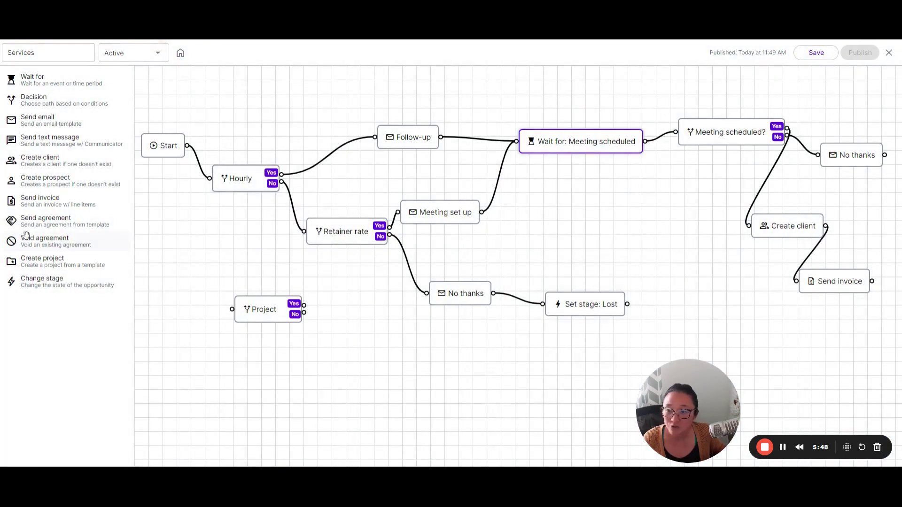